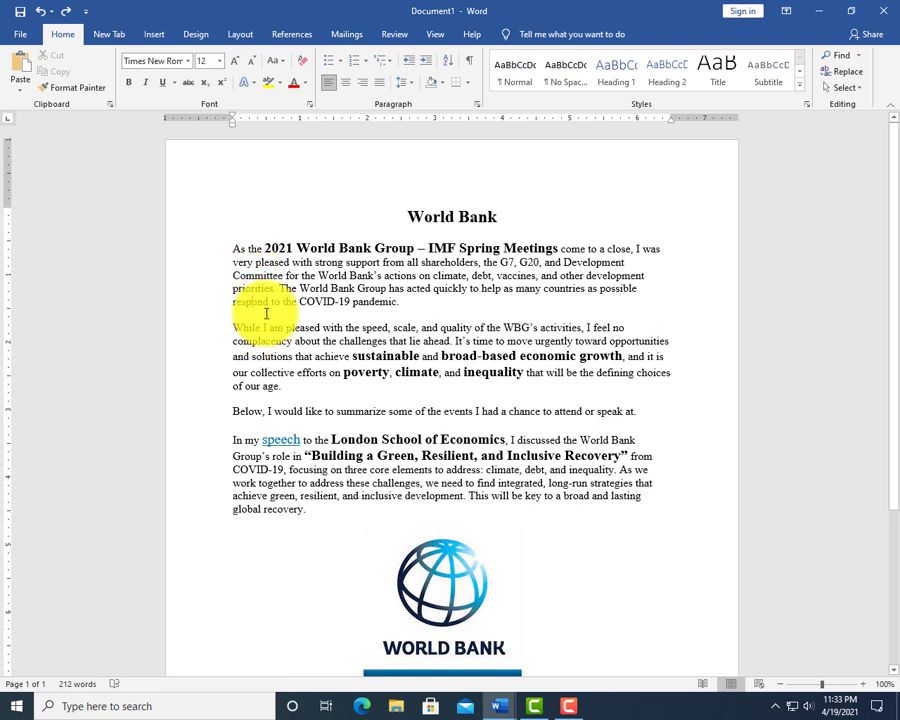
Step: Create a new blank document, Document2, with Ctrl+N and bring it to the front
left_click(235, 249)
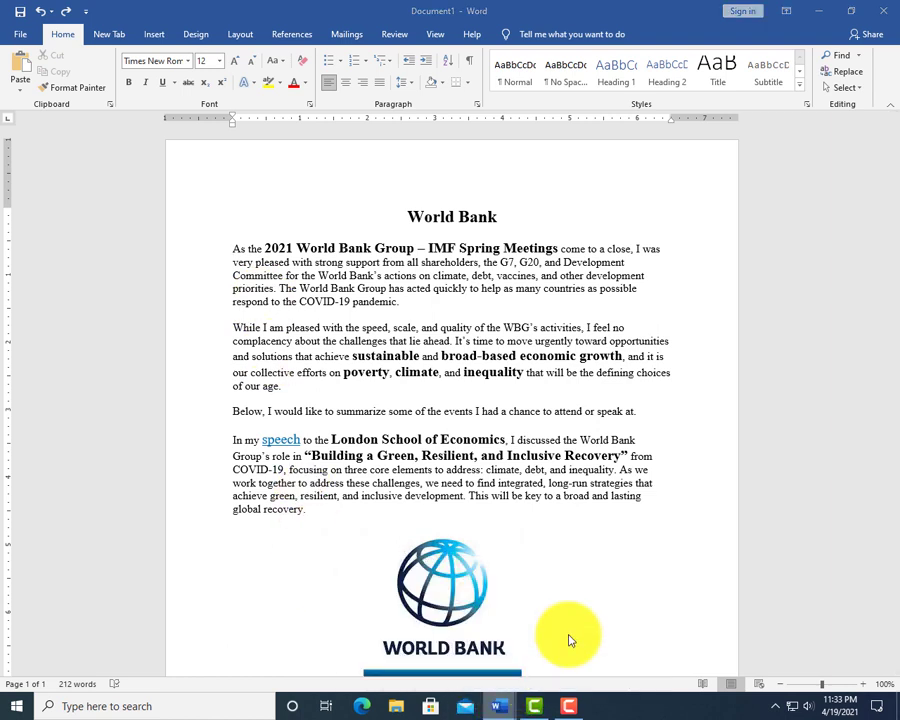
key("ctrl+n")
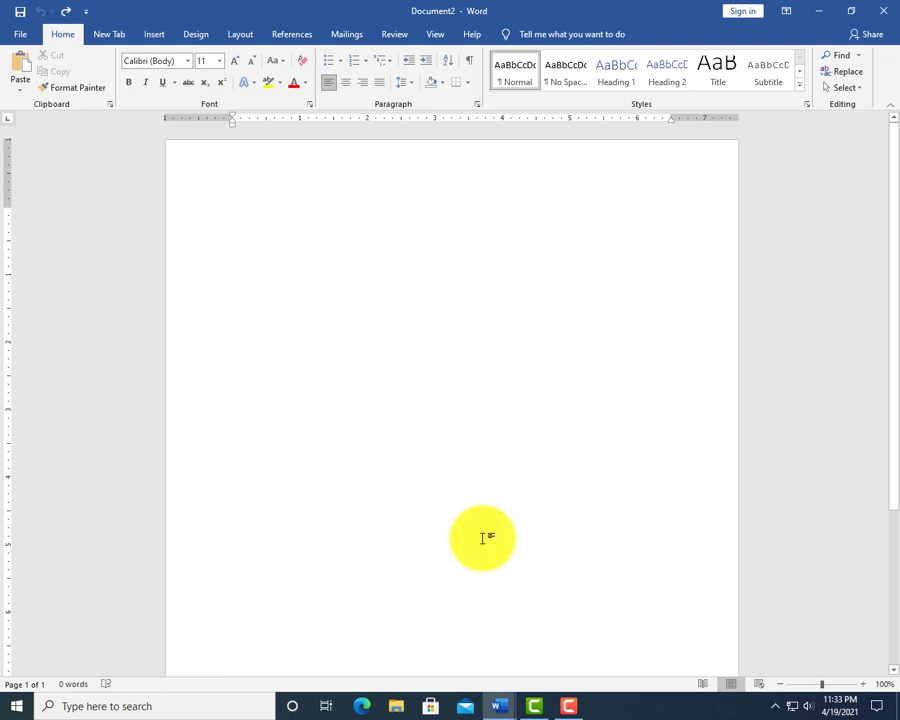
mouse_move(497, 712)
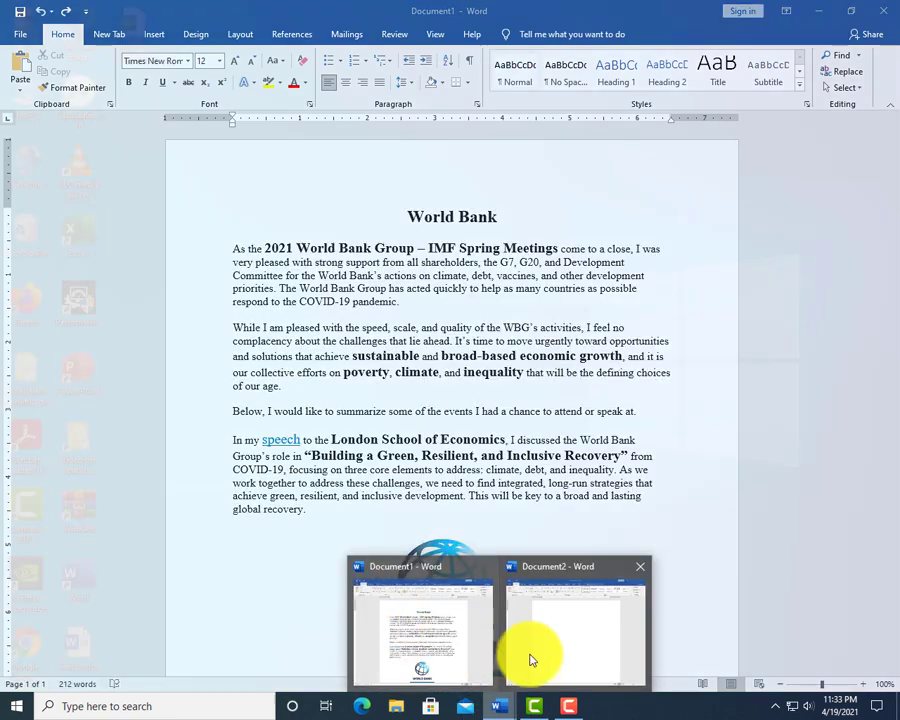
left_click(530, 655)
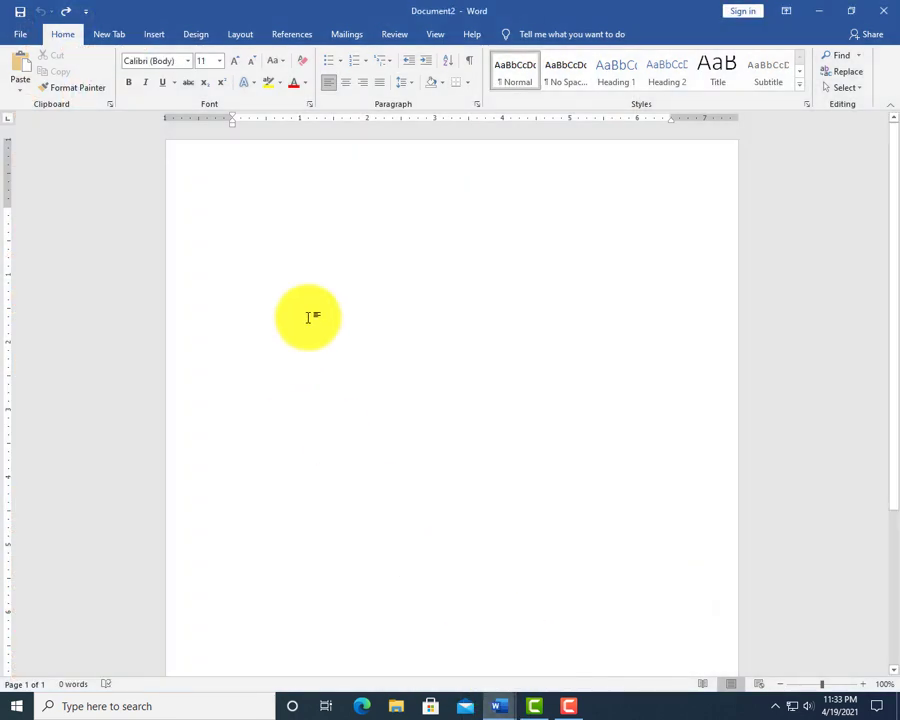
Step: Type three test lines, 'dgdg gdgdg', 'dgdgd' and 'fhgfhf', in Document2
type("dg")
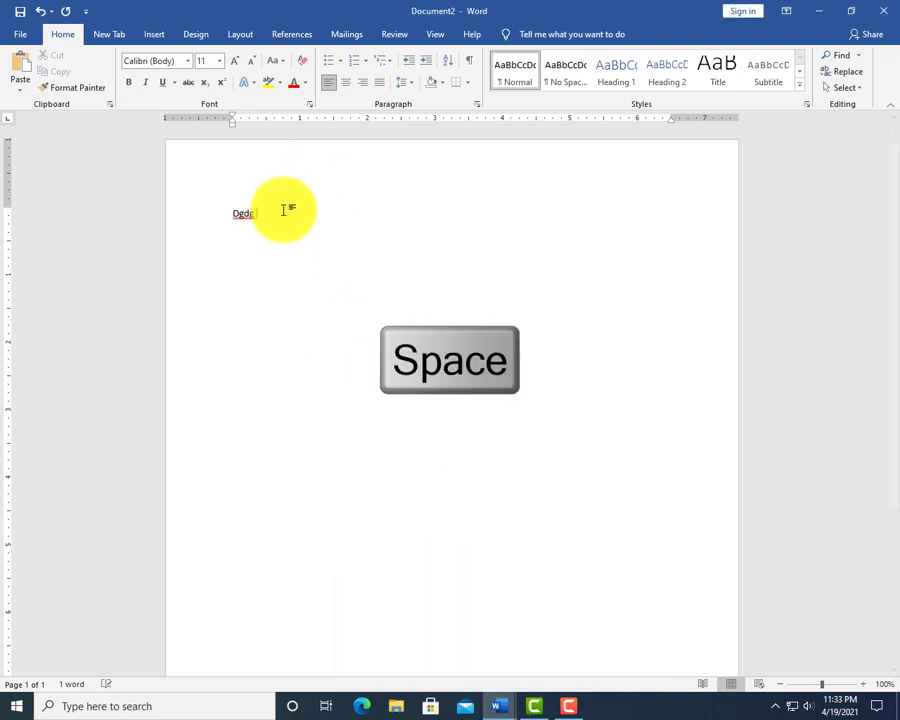
type("dg gdgdg")
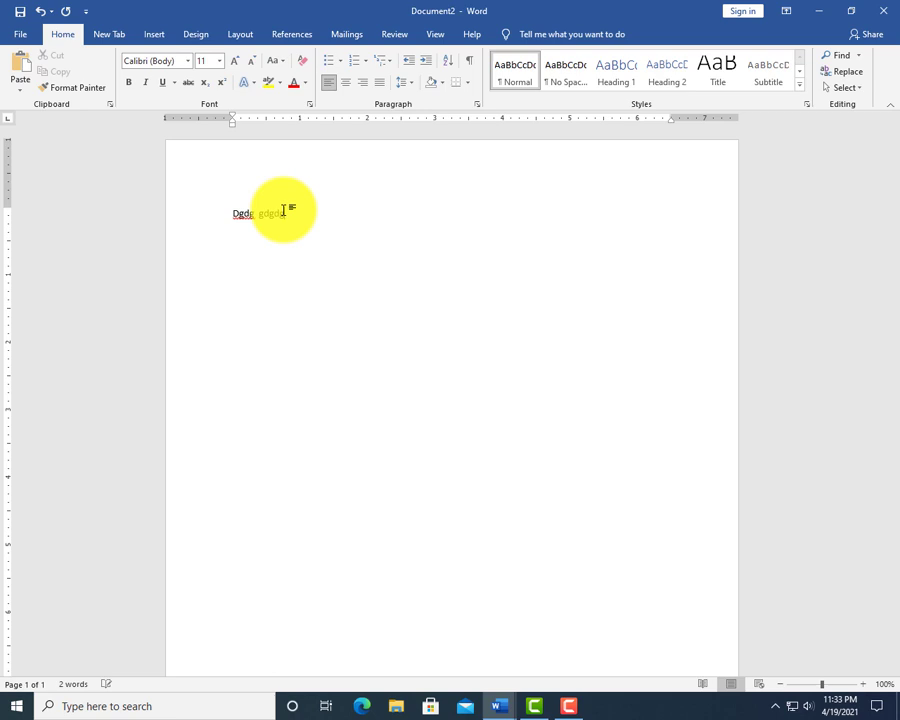
key("Return")
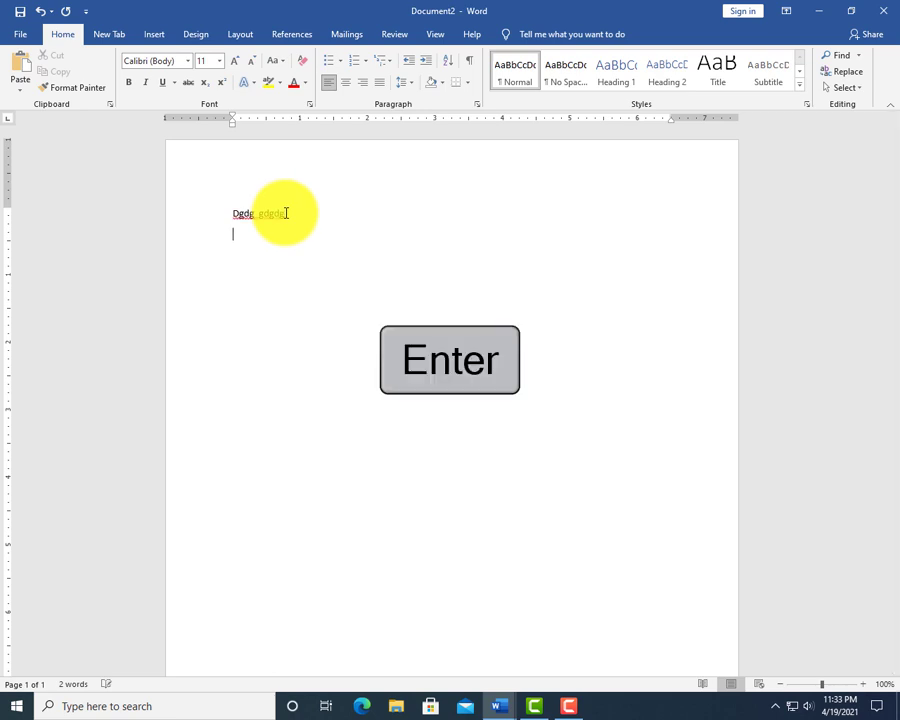
type("dgdgd")
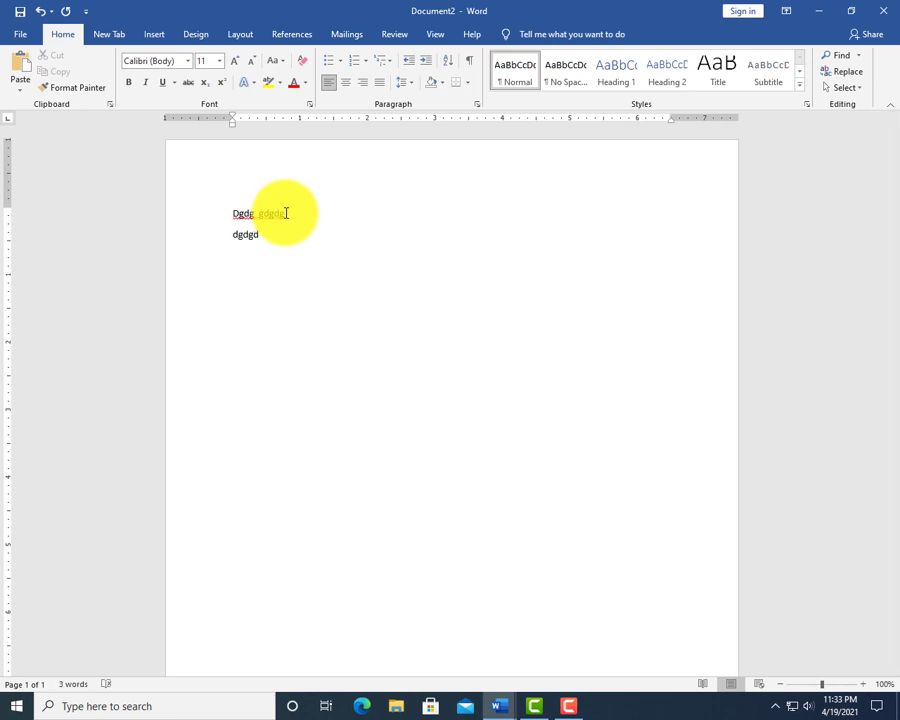
key("Return")
type("fhgfhf")
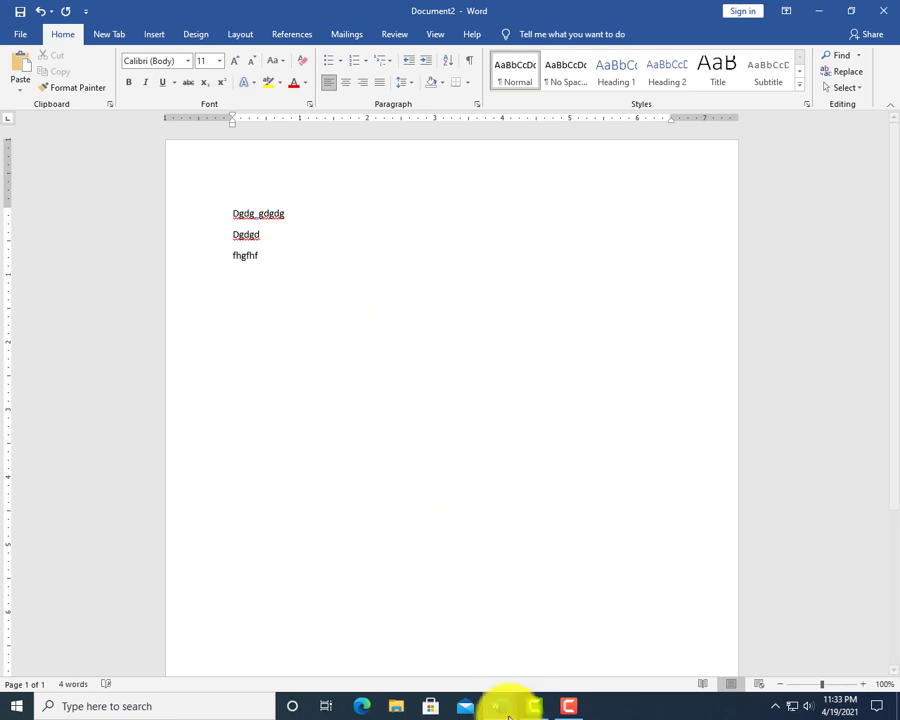
left_click(500, 706)
Step: Return to the World Bank report and move the caret from 'summarize' by character, line and word
left_click(426, 627)
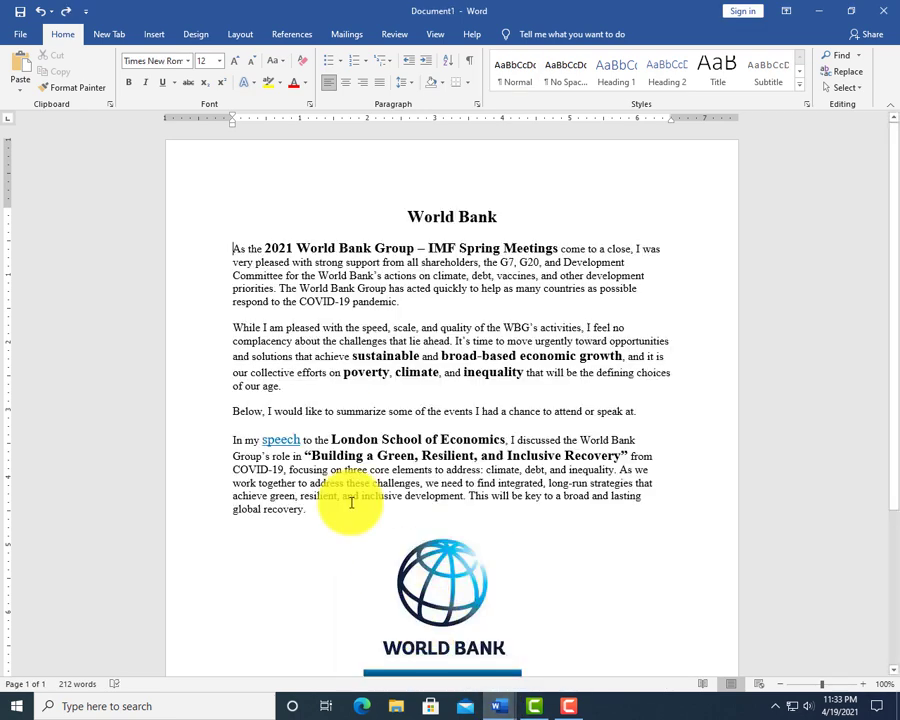
left_click(354, 411)
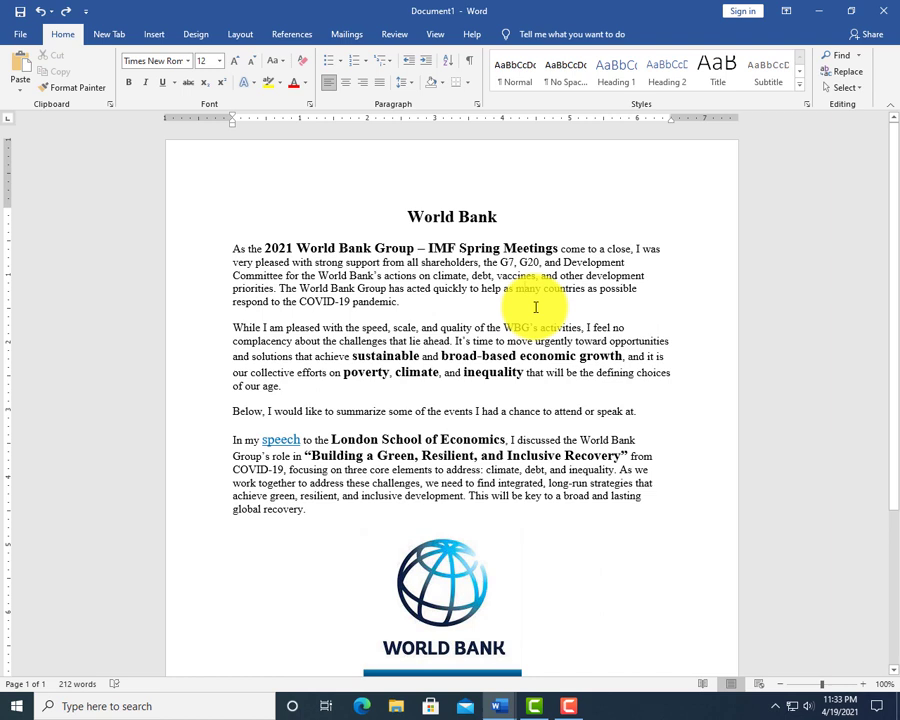
key("Left")
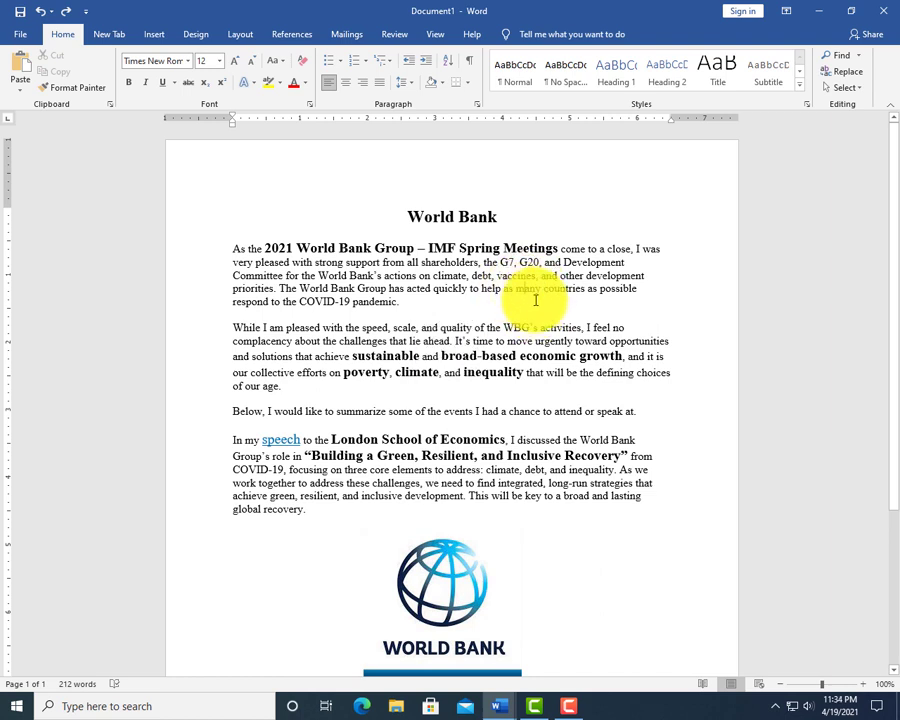
key("Up")
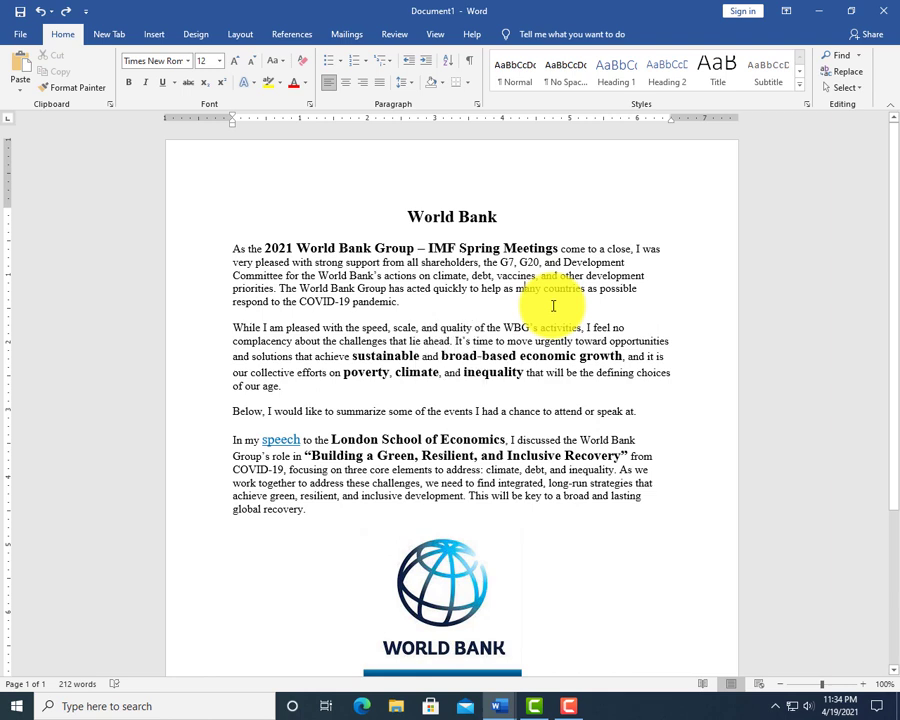
key("ctrl+Left")
key("ctrl+Right")
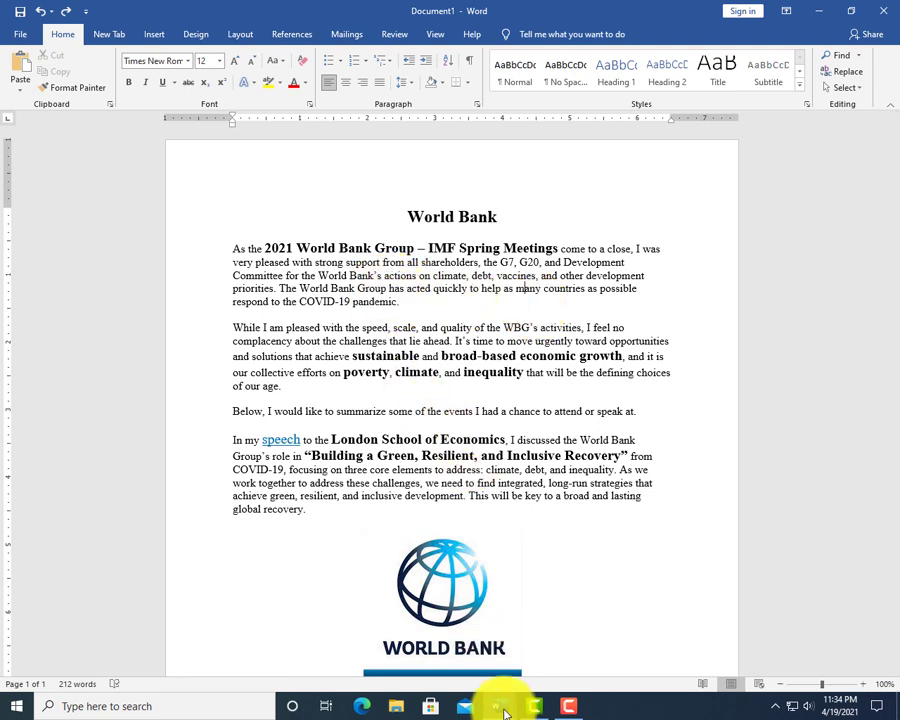
Step: Switch to Document2 and back, then select 'As the 2021 World Bank Group' in the report
mouse_move(500, 704)
left_click(540, 637)
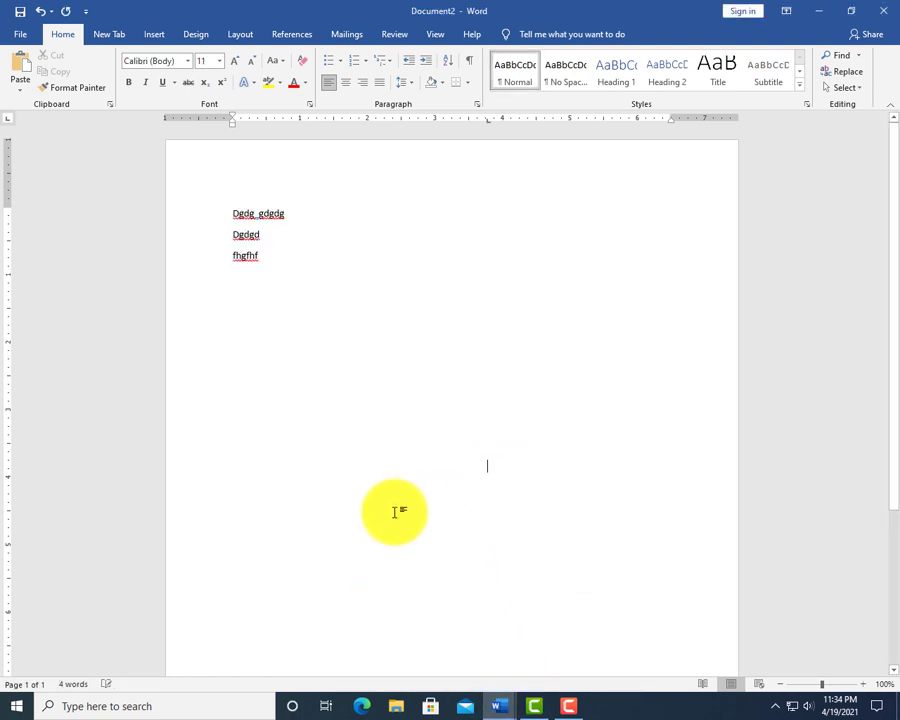
mouse_move(498, 706)
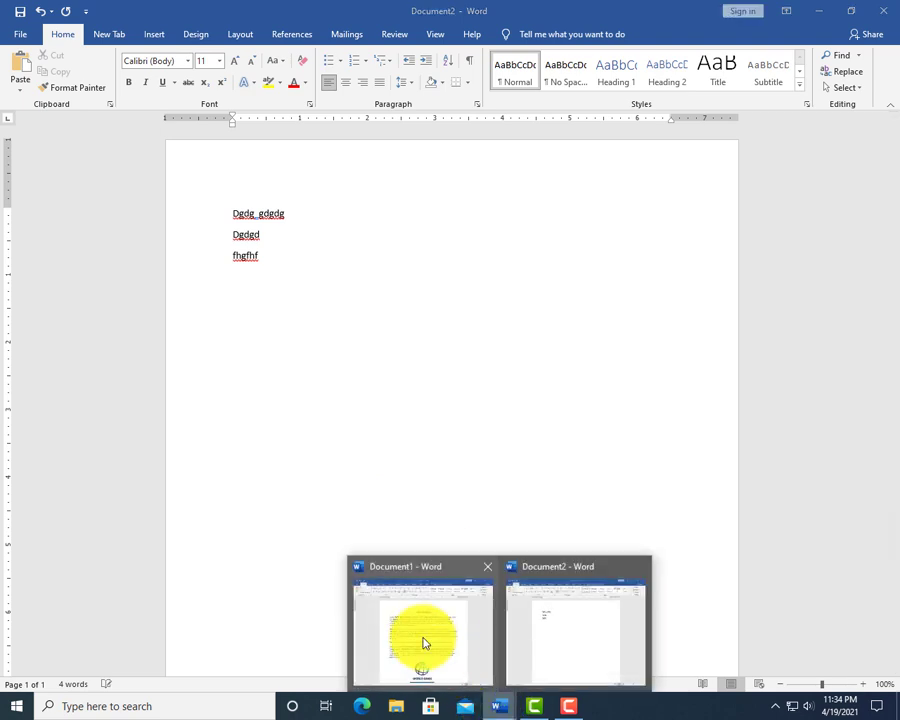
left_click(422, 643)
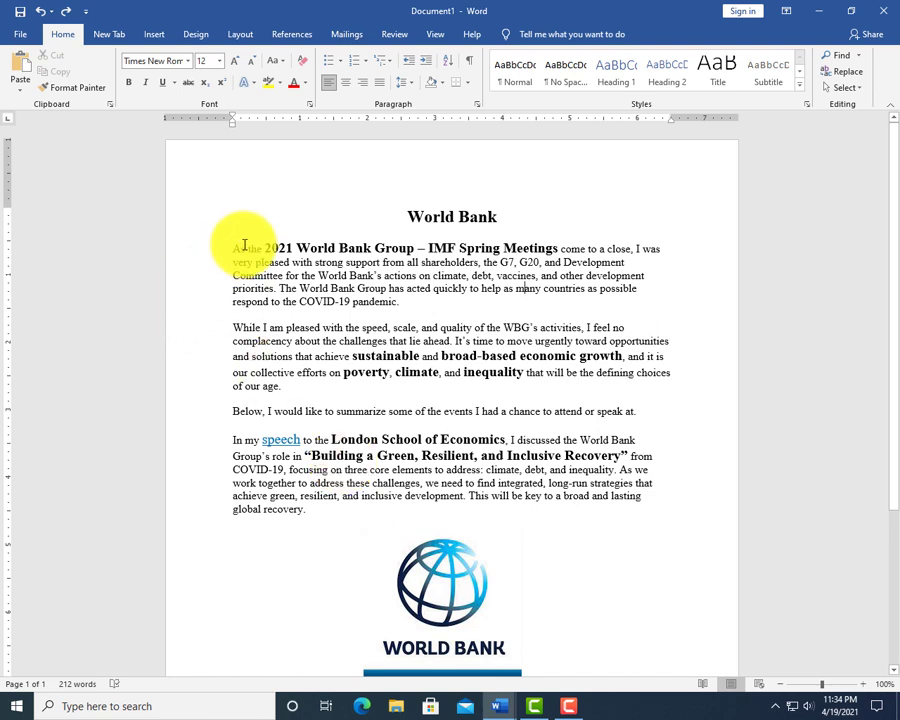
left_click_drag(232, 248, 406, 254)
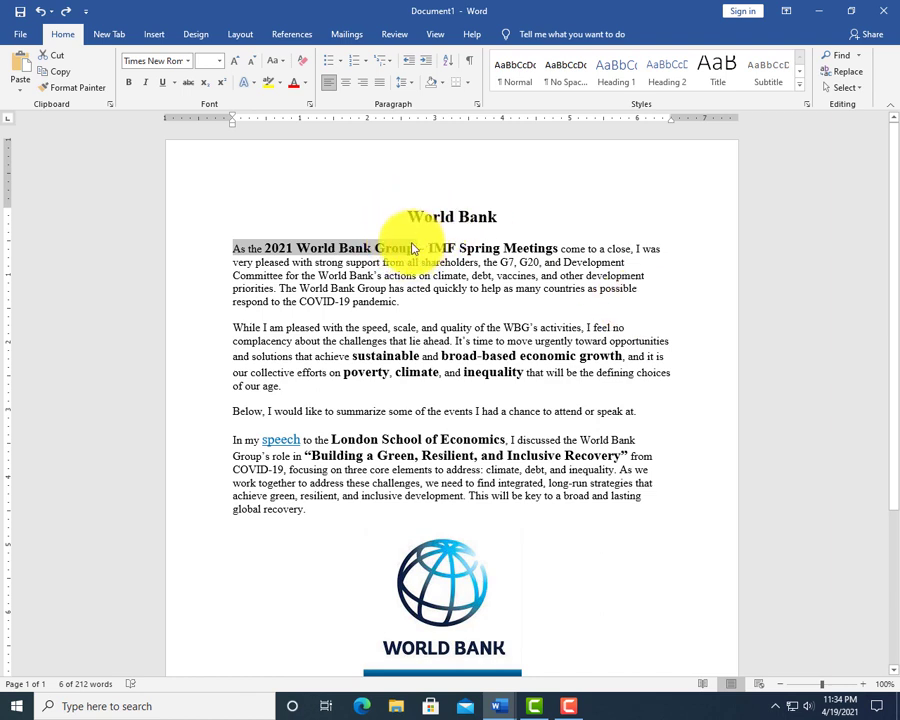
left_click(404, 254)
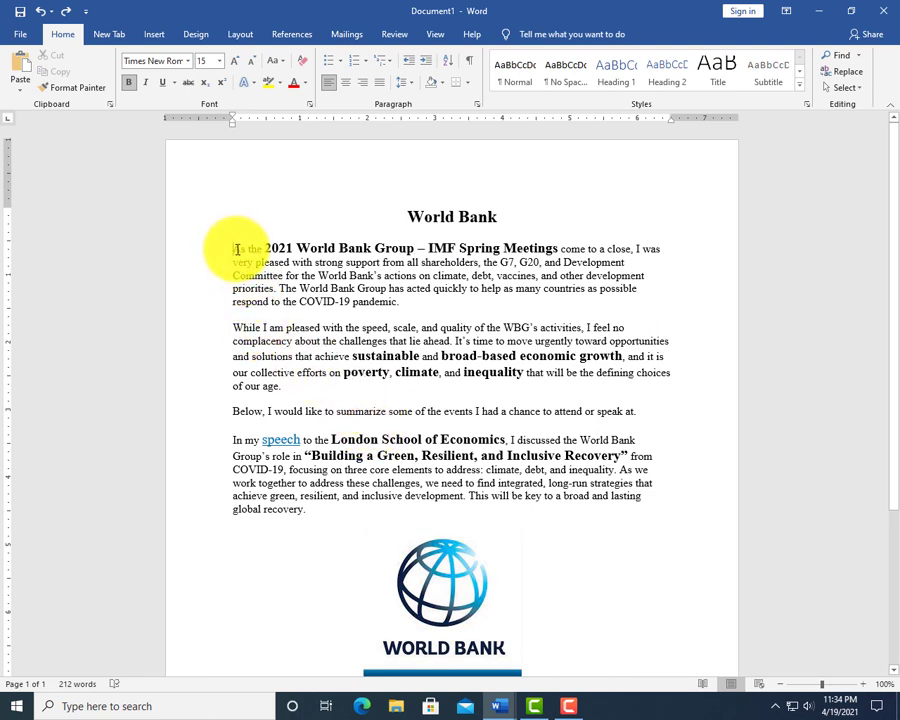
double_click(240, 250)
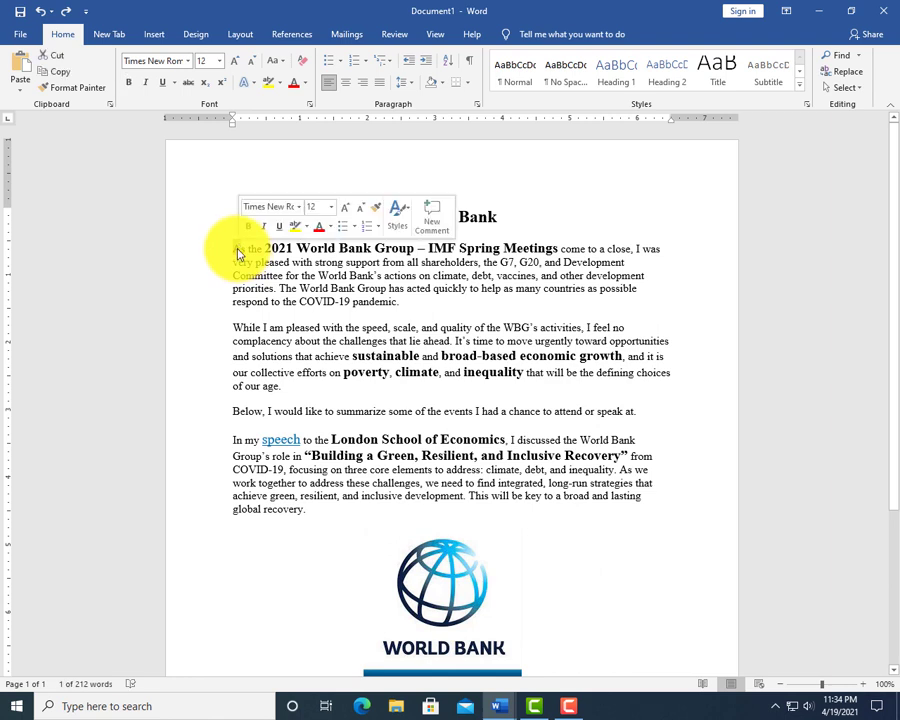
left_click(237, 252)
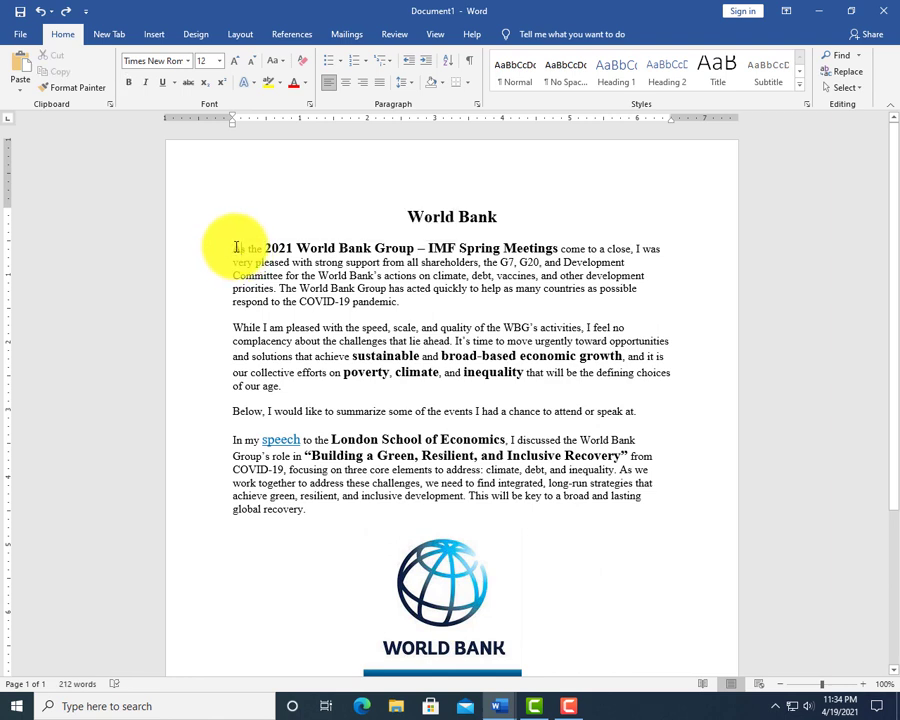
left_click_drag(236, 248, 656, 300)
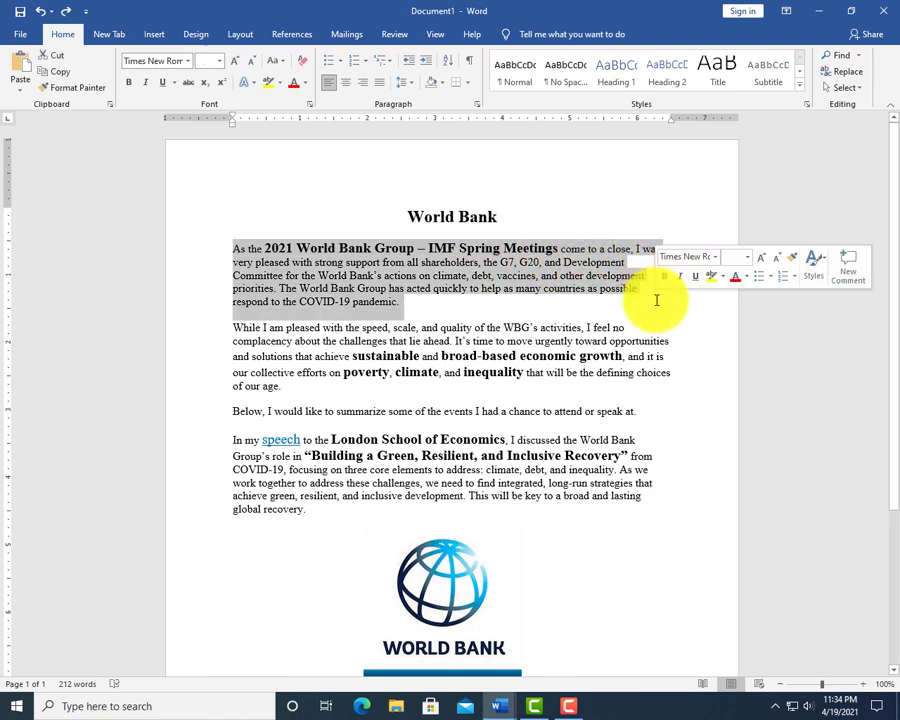
left_click(538, 215)
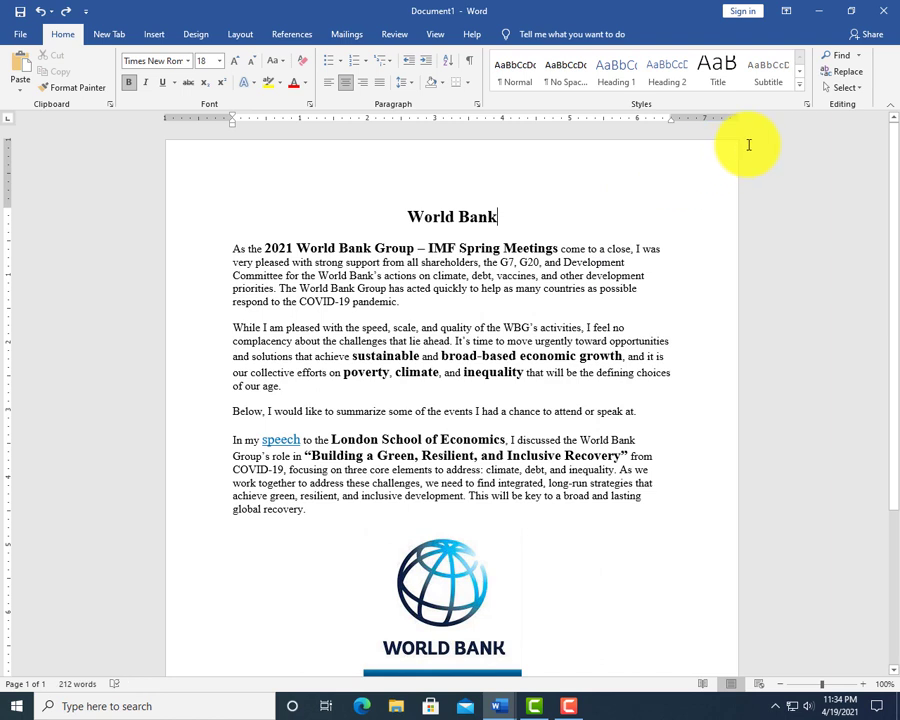
left_click(842, 88)
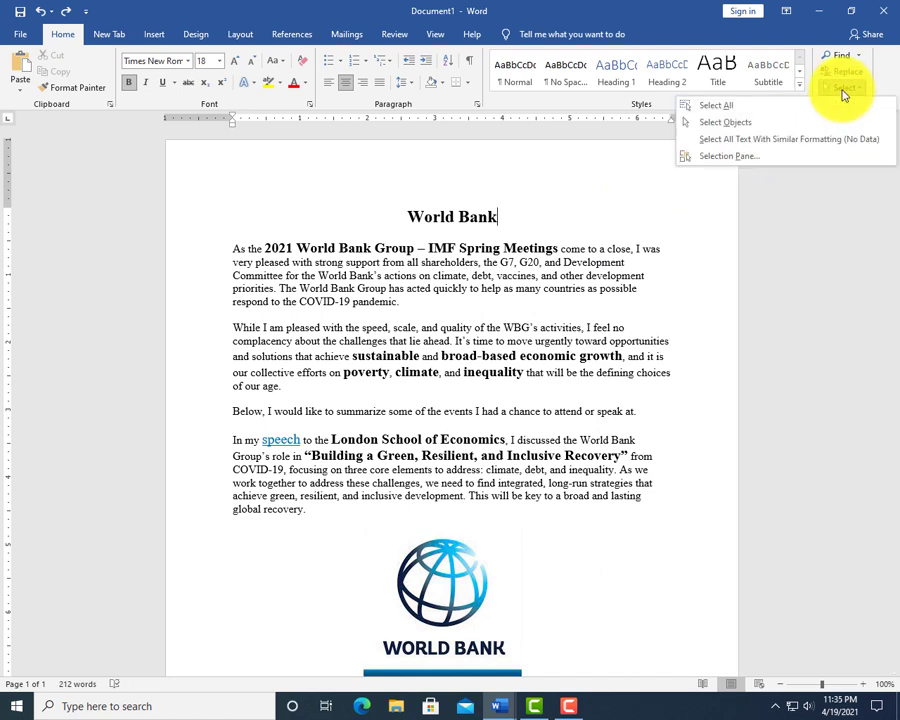
left_click(735, 110)
key("ctrl+a")
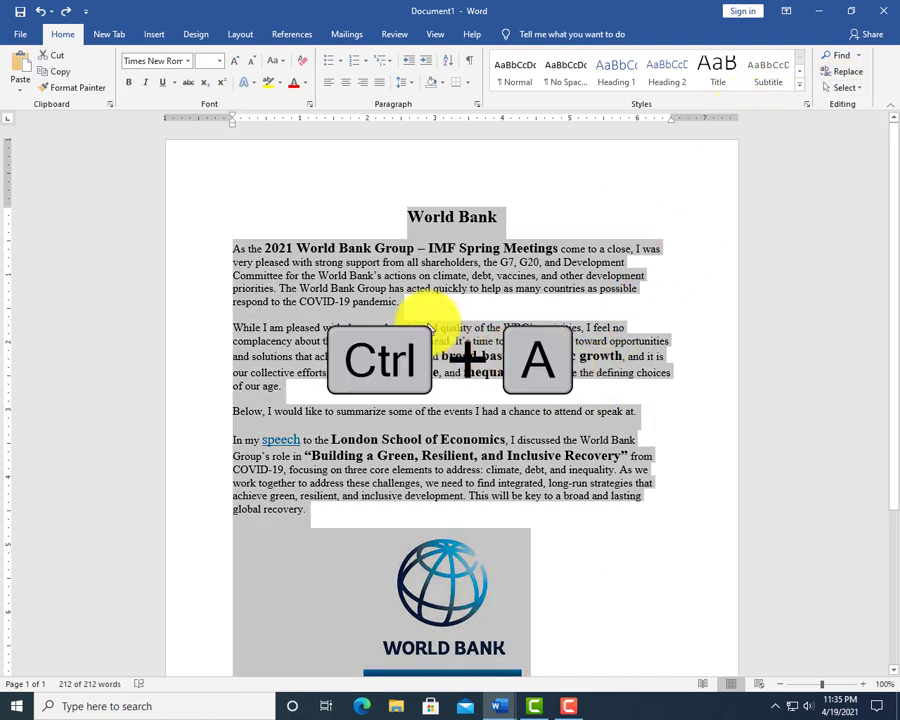
left_click(293, 217)
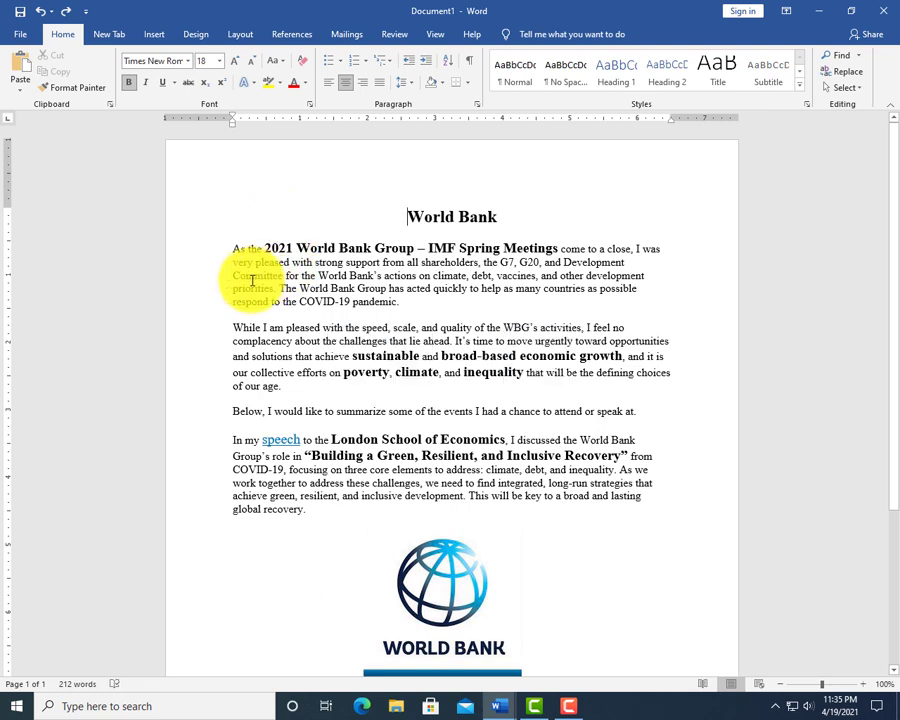
double_click(274, 248)
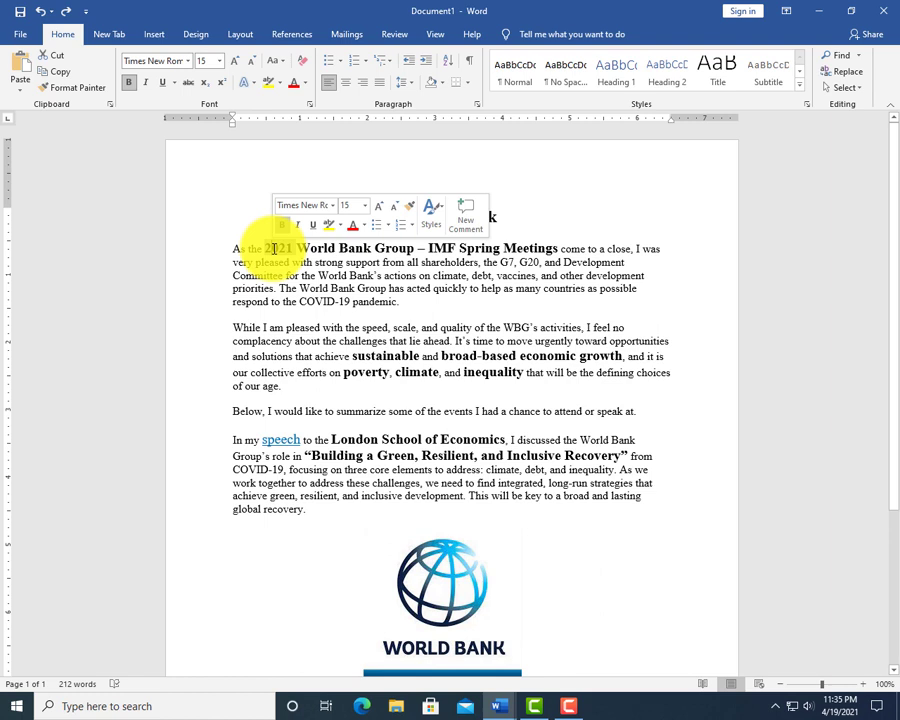
triple_click(274, 248)
left_click(276, 254)
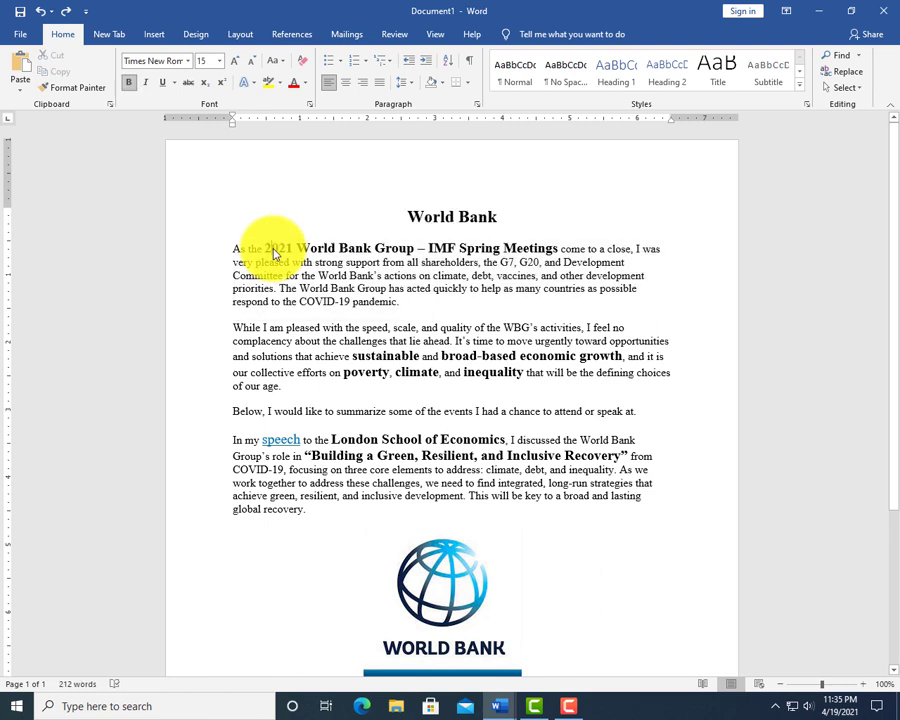
triple_click(274, 253)
left_click(285, 304)
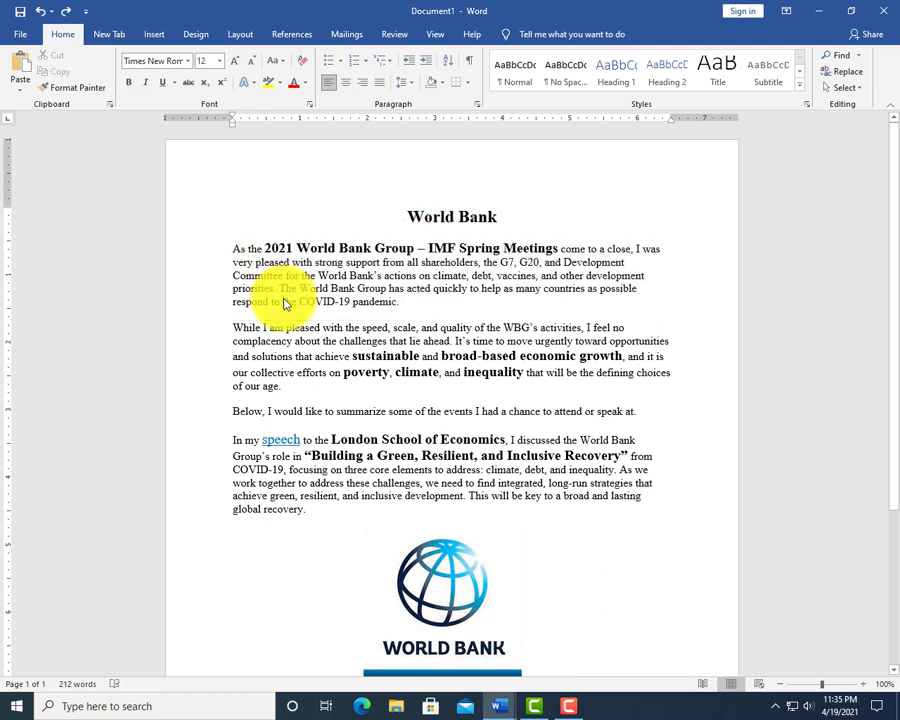
scroll(290, 410, "down", 4)
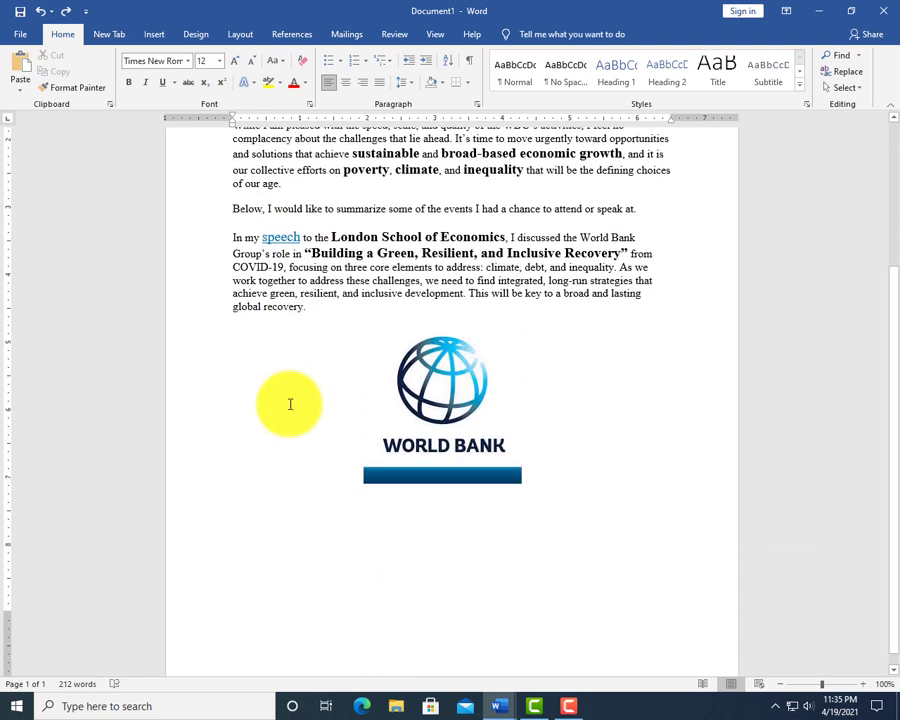
scroll(305, 318, "up", 3)
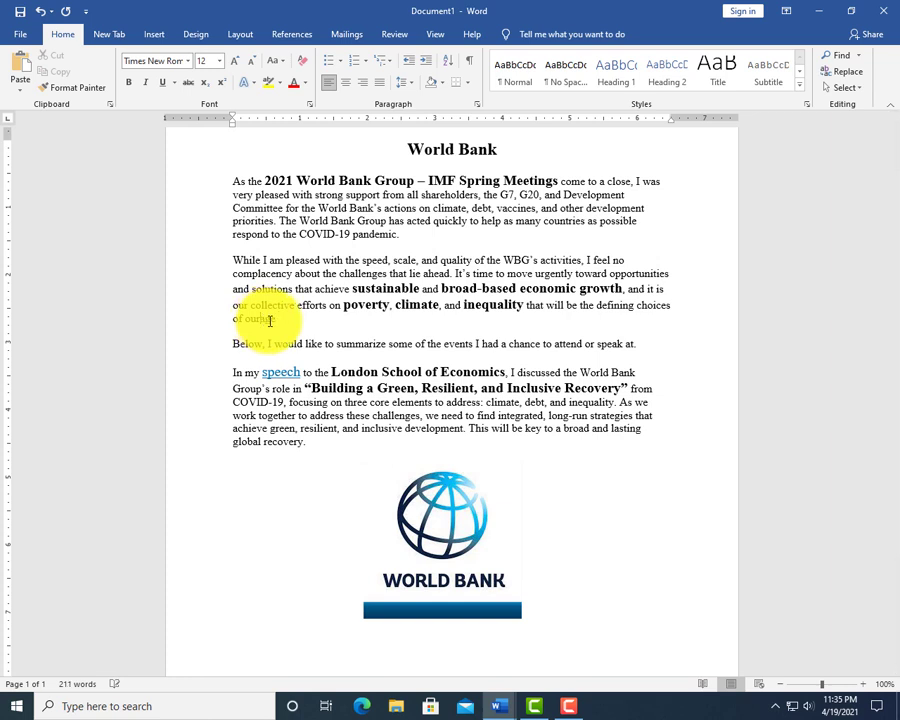
type("e.")
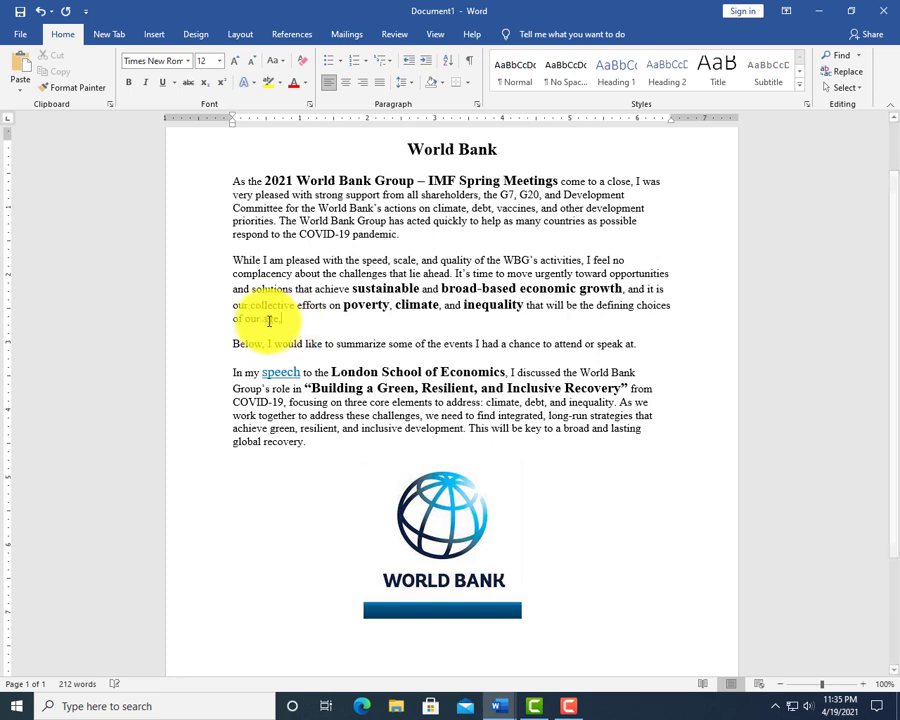
Step: Delete 'of our age.' so the second paragraph ends at 'the defining choices'
double_click(272, 319)
key("BackSpace")
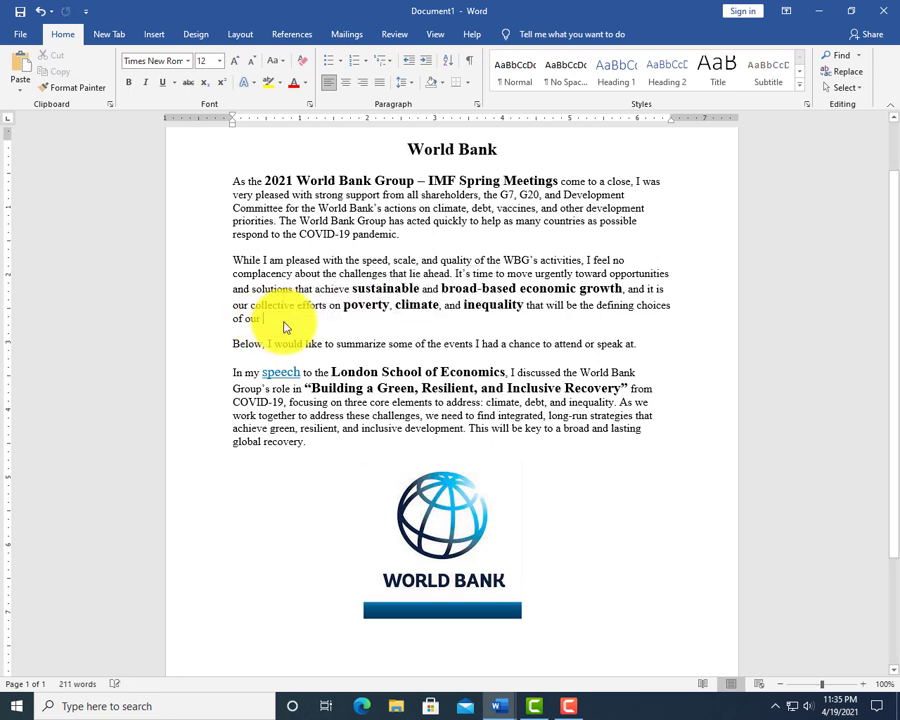
key("shift+Home")
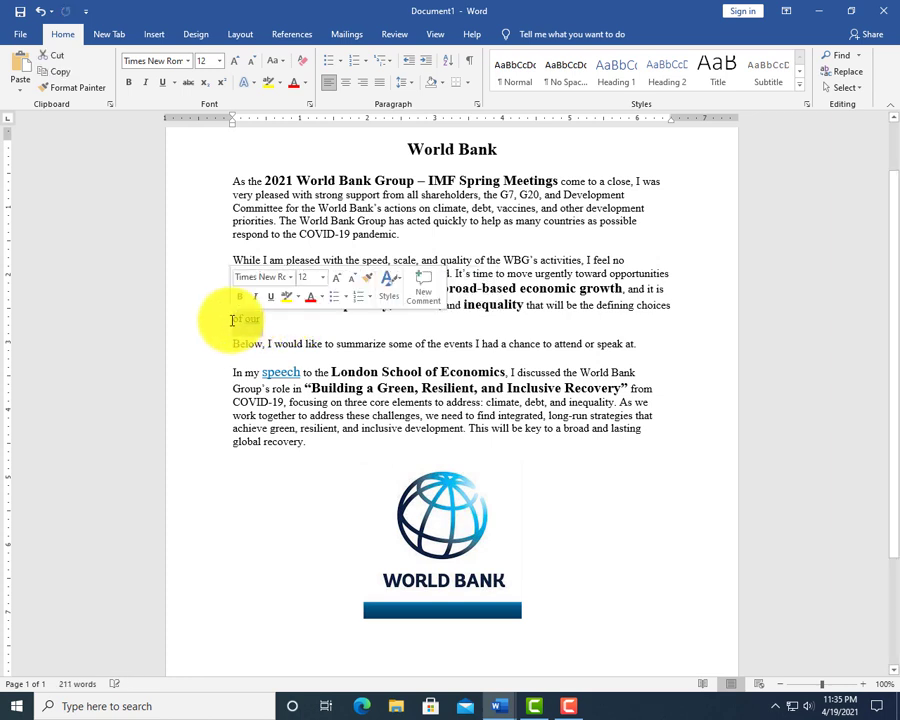
type("of")
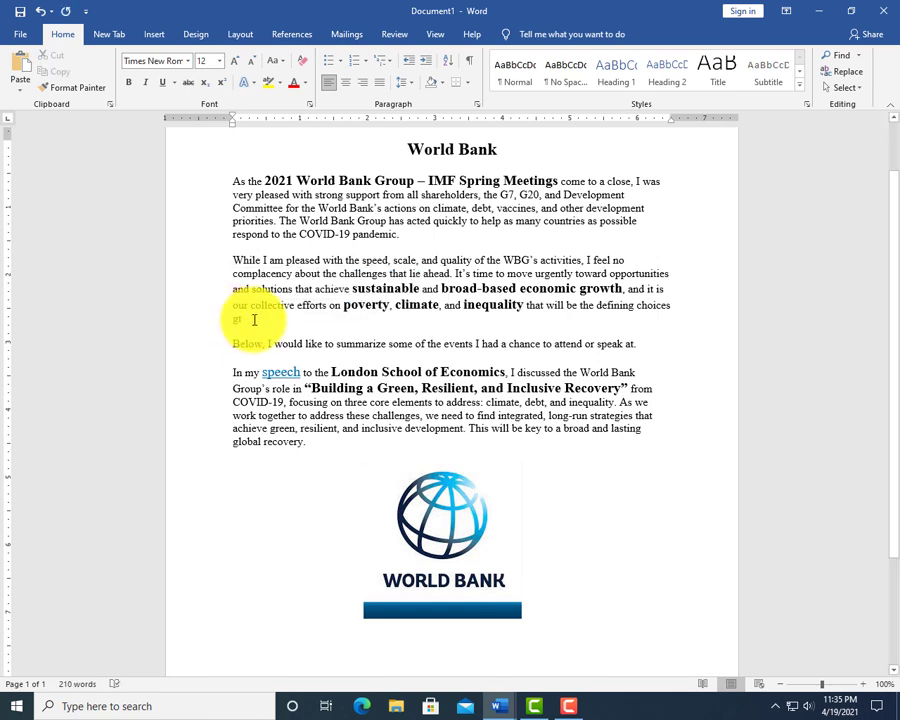
key("BackSpace")
key("BackSpace")
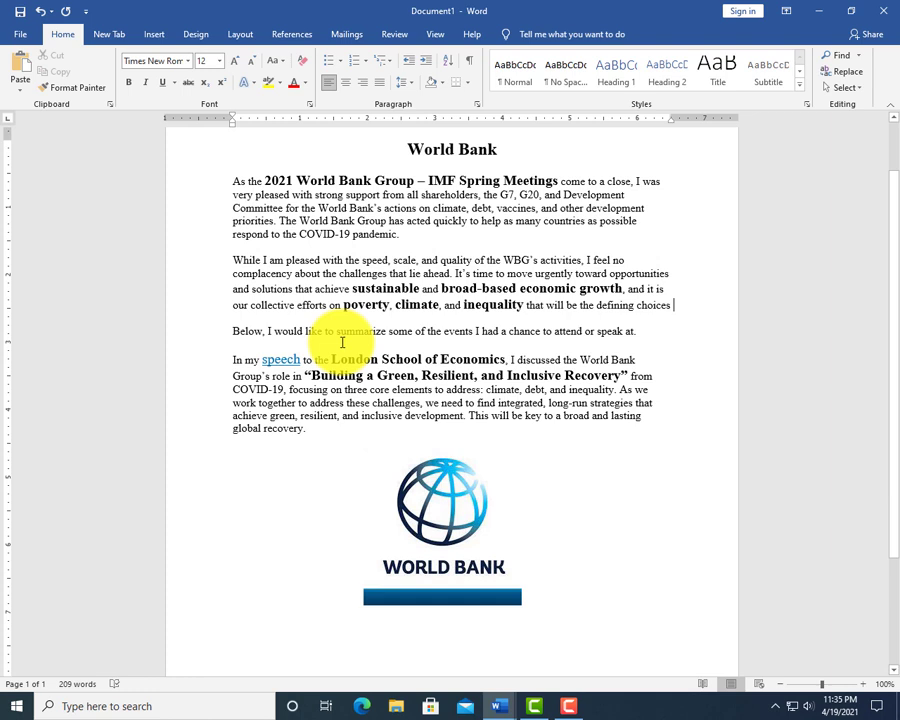
scroll(342, 343, "down", 2)
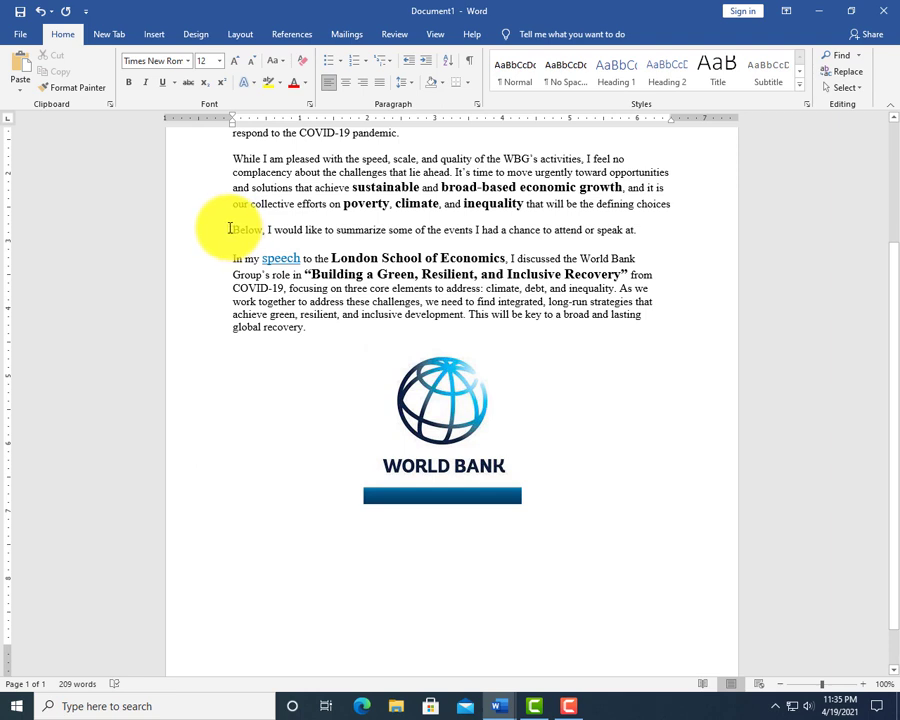
Step: Copy the 'Below, I would like to summarize…' sentence and paste it beneath the logo
left_click_drag(230, 229, 639, 237)
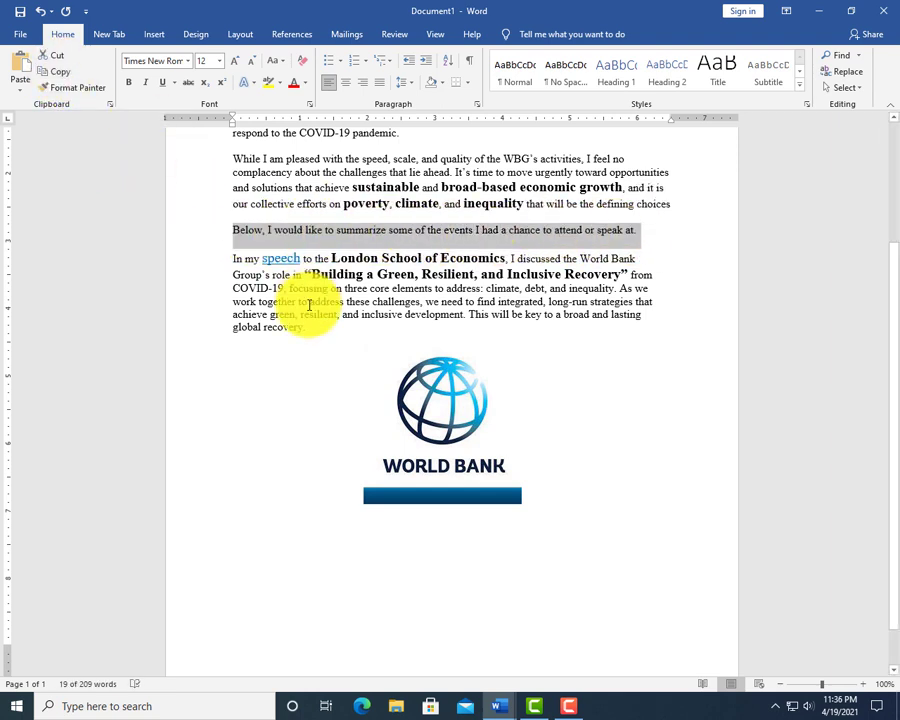
scroll(309, 307, "down", 1)
key("ctrl+c")
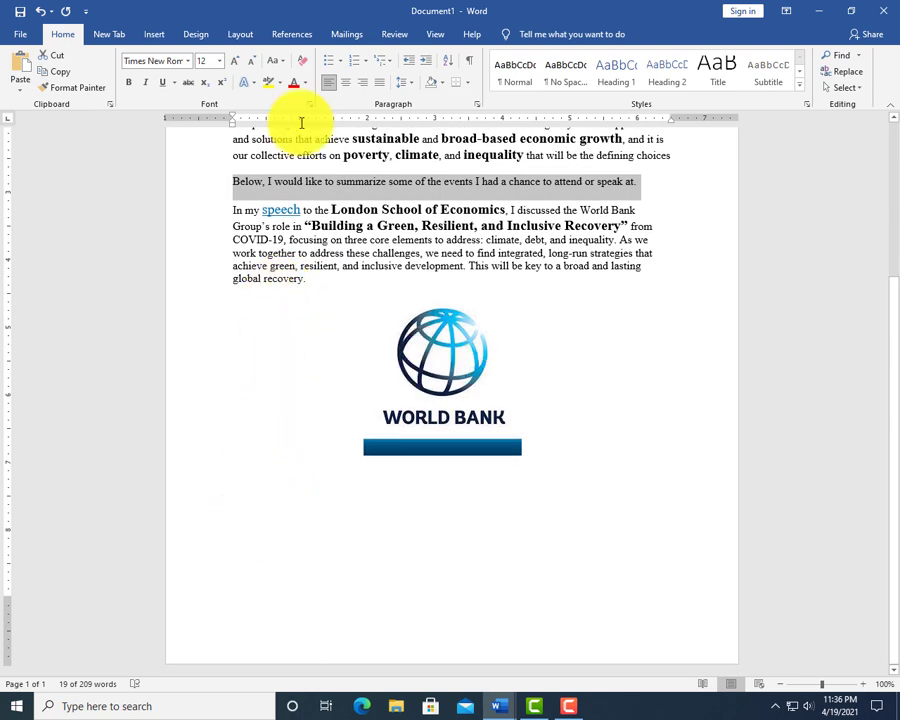
left_click(246, 522)
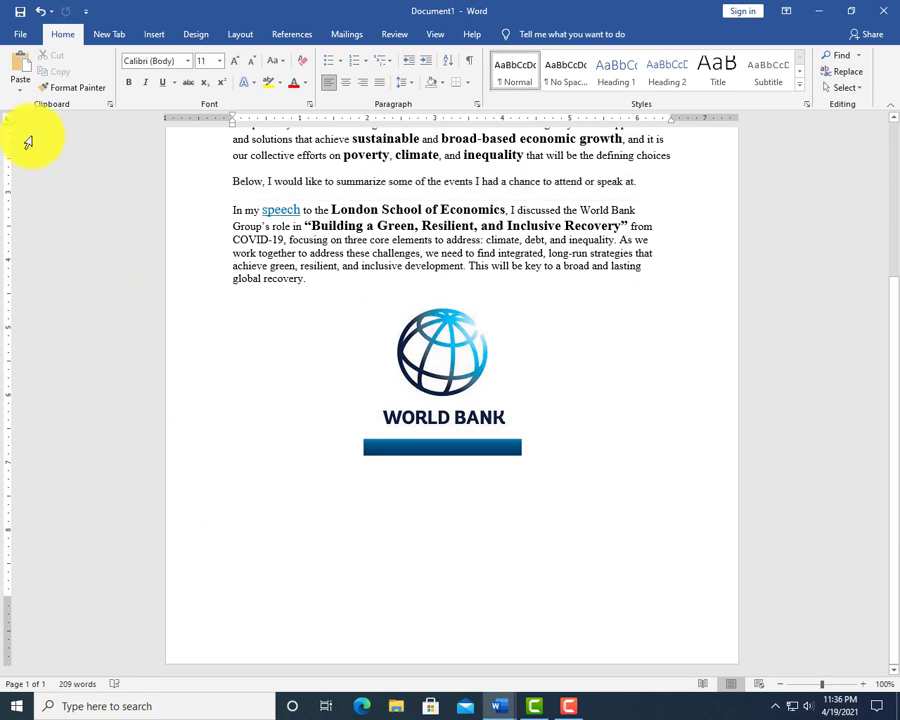
left_click(20, 70)
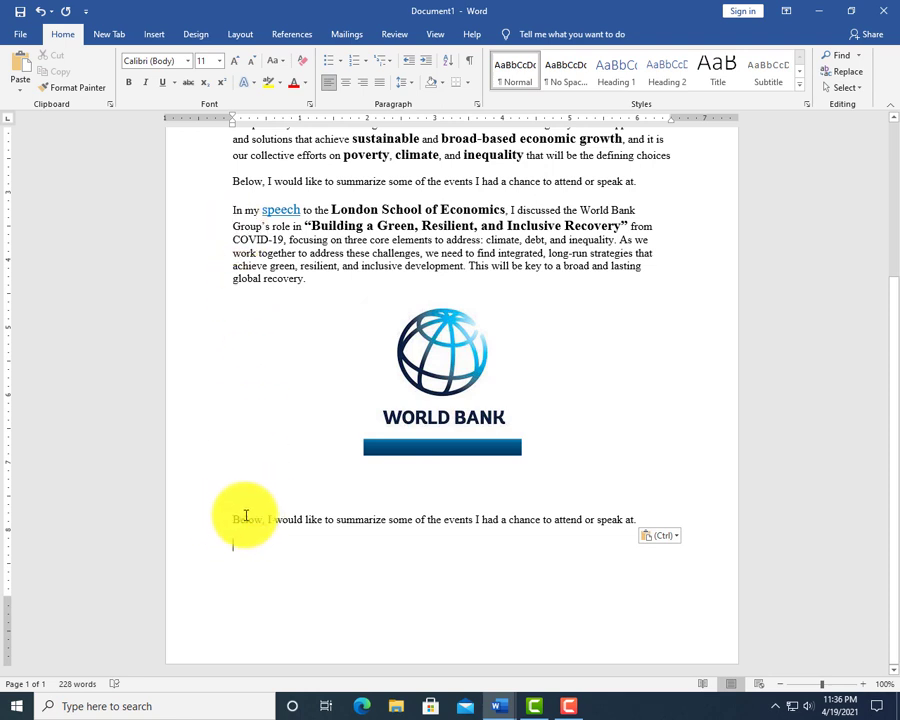
Step: Cut the pasted 'Below…' sentence under the logo and paste it back in the same spot
left_click_drag(231, 515, 616, 524)
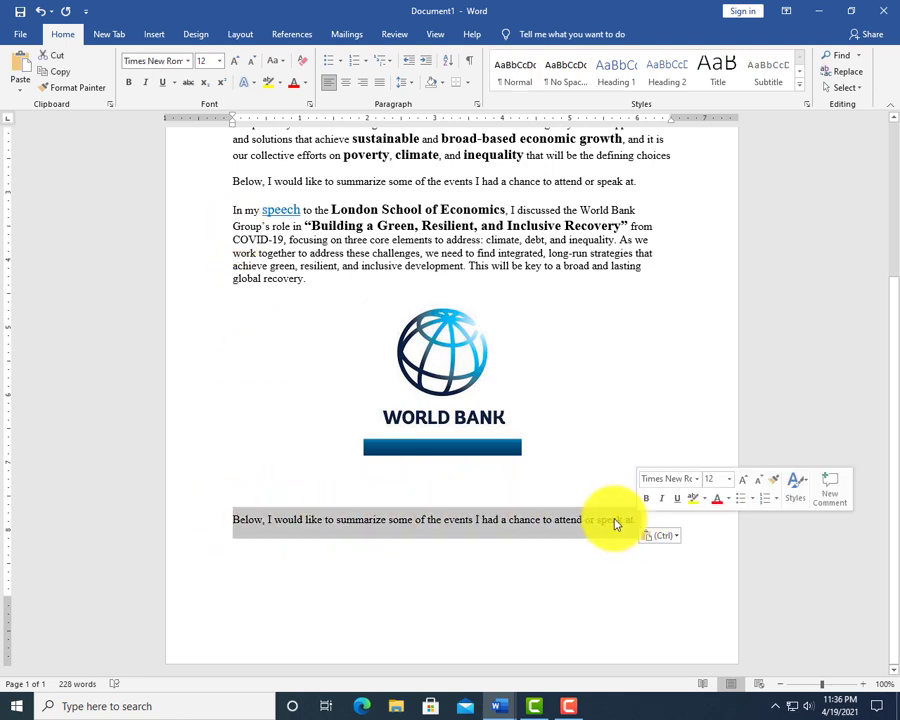
left_click(56, 57)
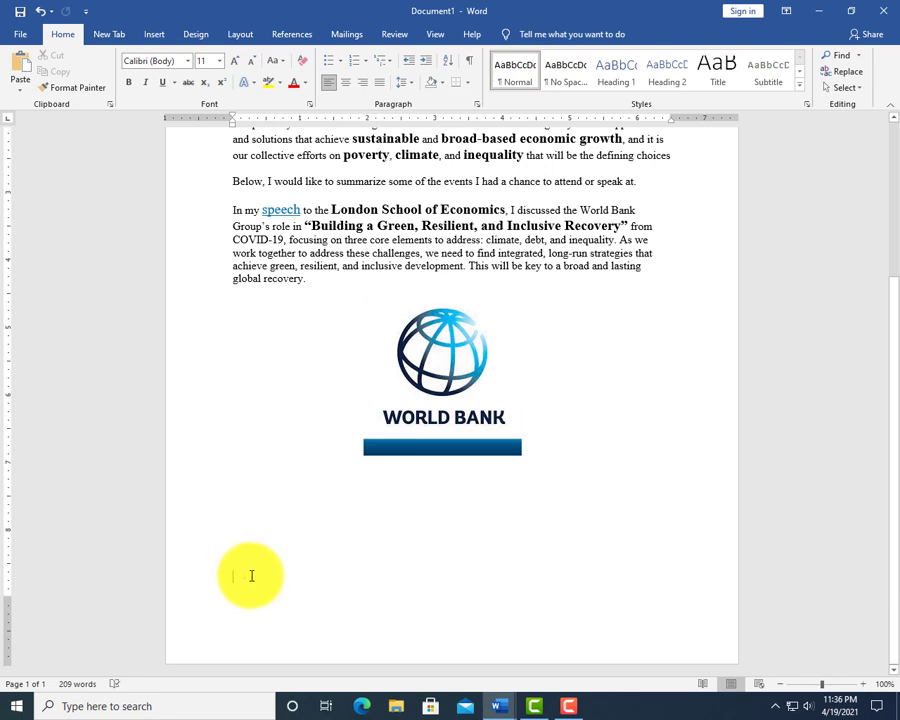
left_click(16, 73)
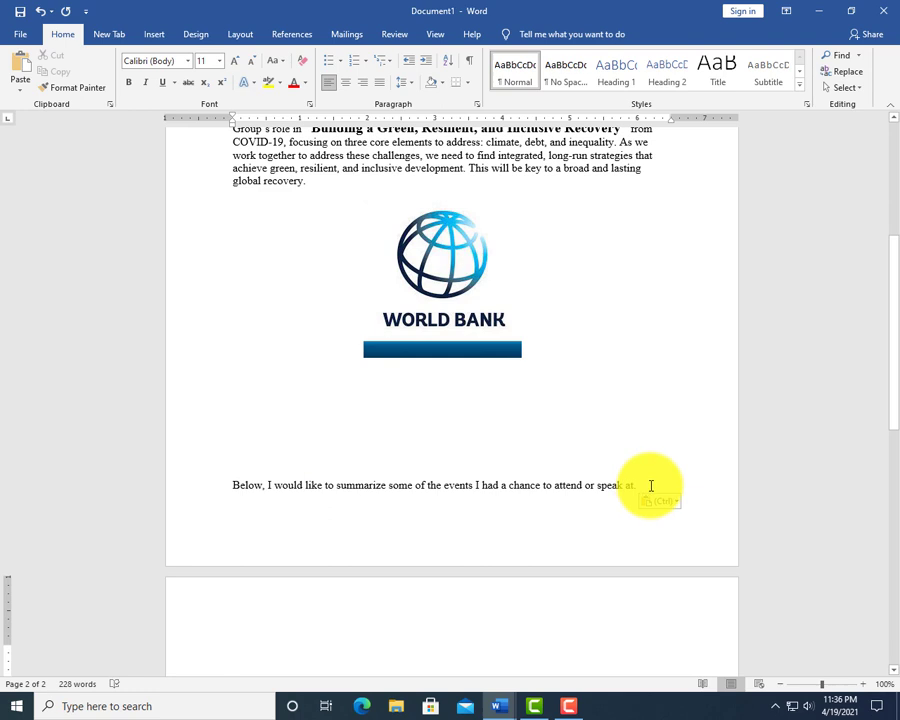
left_click(234, 484)
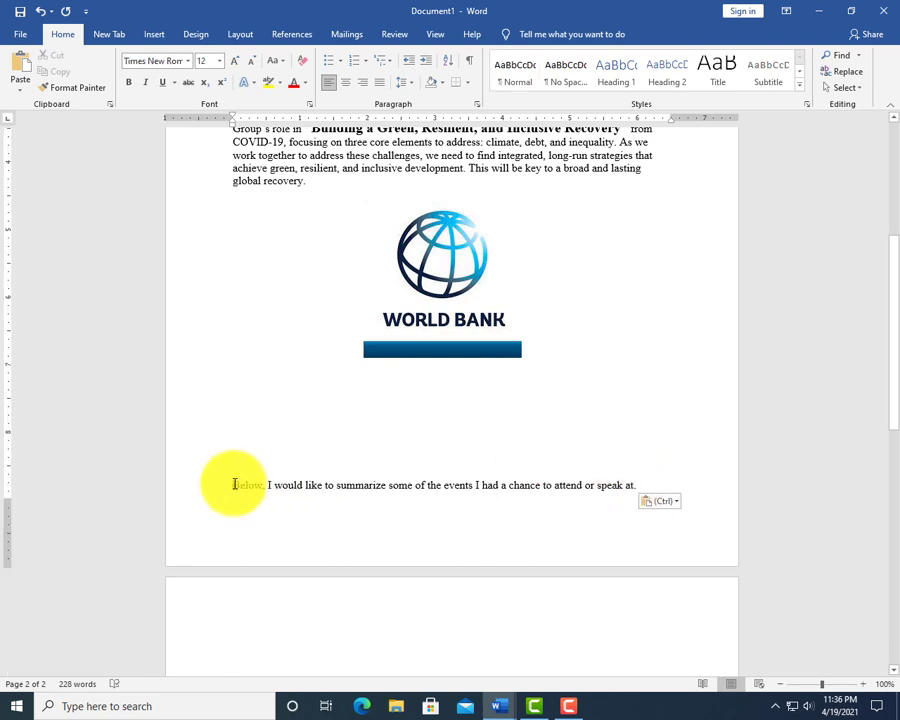
right_click(234, 484)
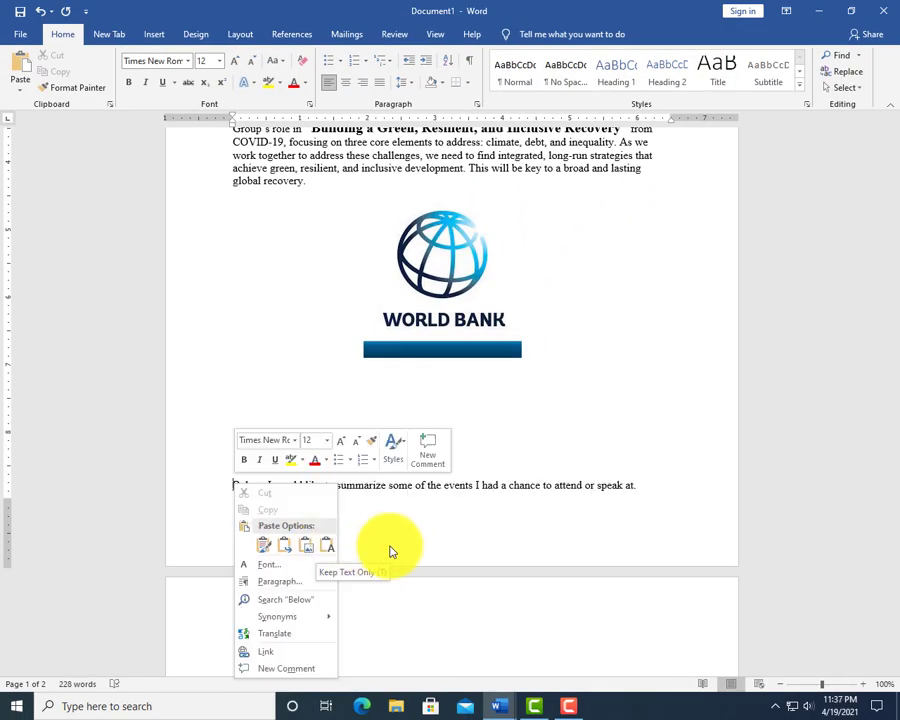
scroll(448, 498, "down", 4)
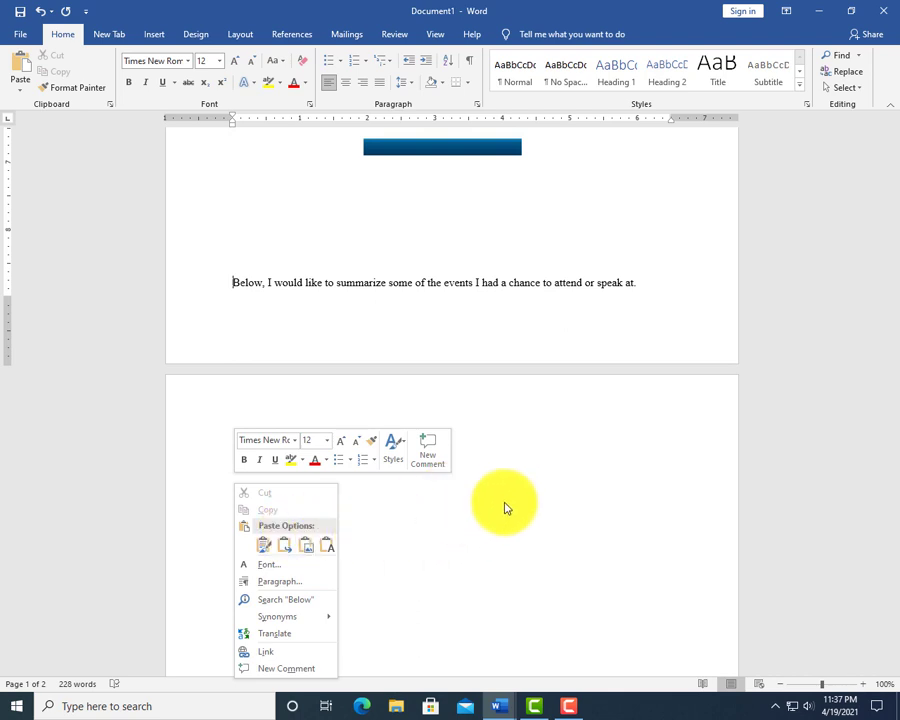
key("Escape")
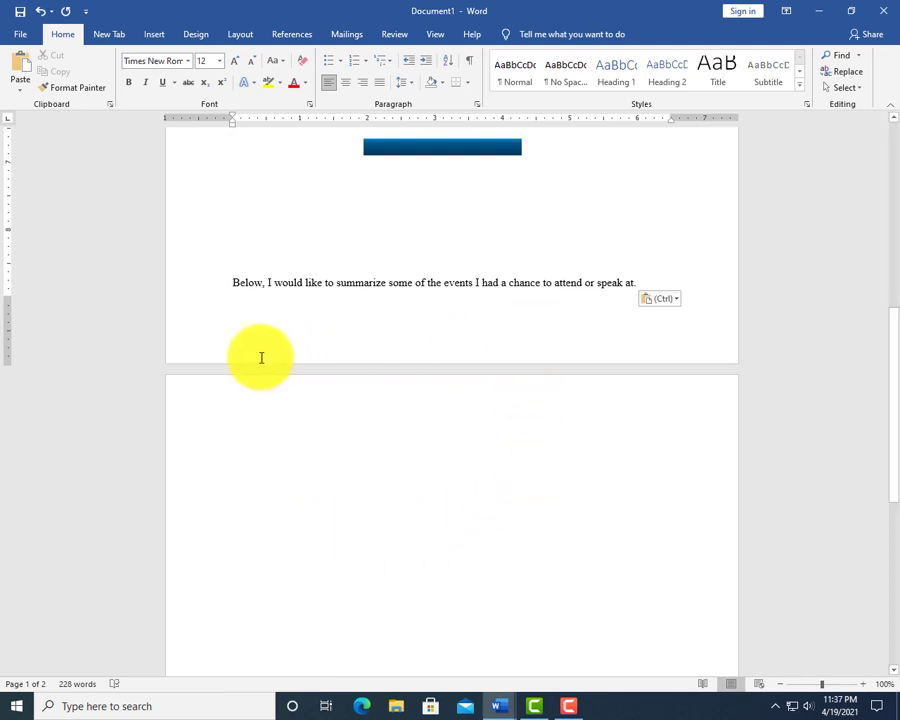
Step: Drag the 'Below, I would like to summarize…' sentence from under the logo onto page 2
scroll(261, 357, "up", 1)
left_click_drag(234, 347, 633, 346)
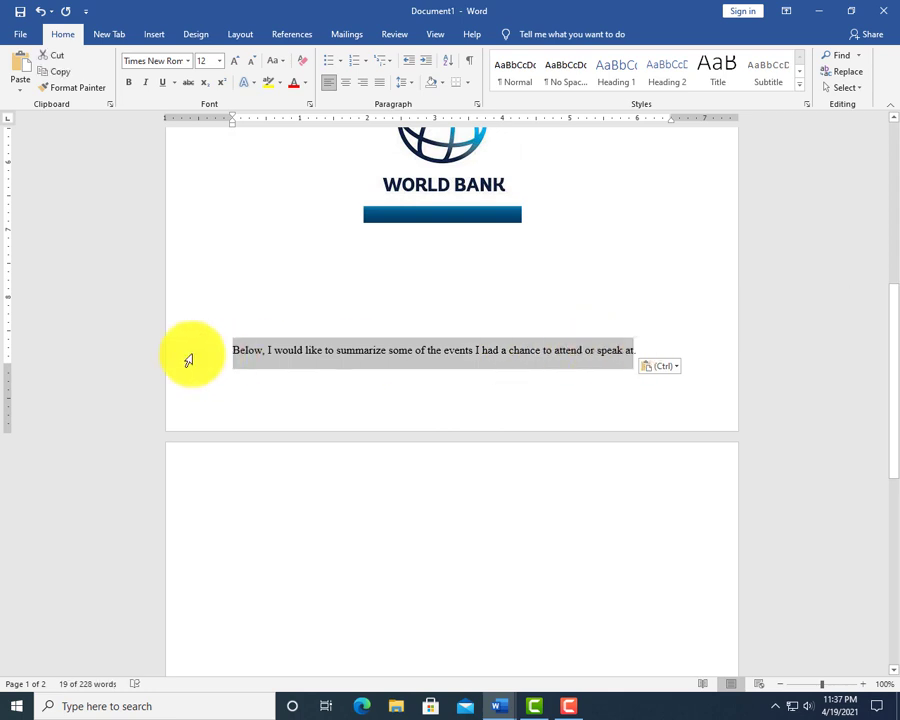
left_click_drag(234, 351, 177, 490)
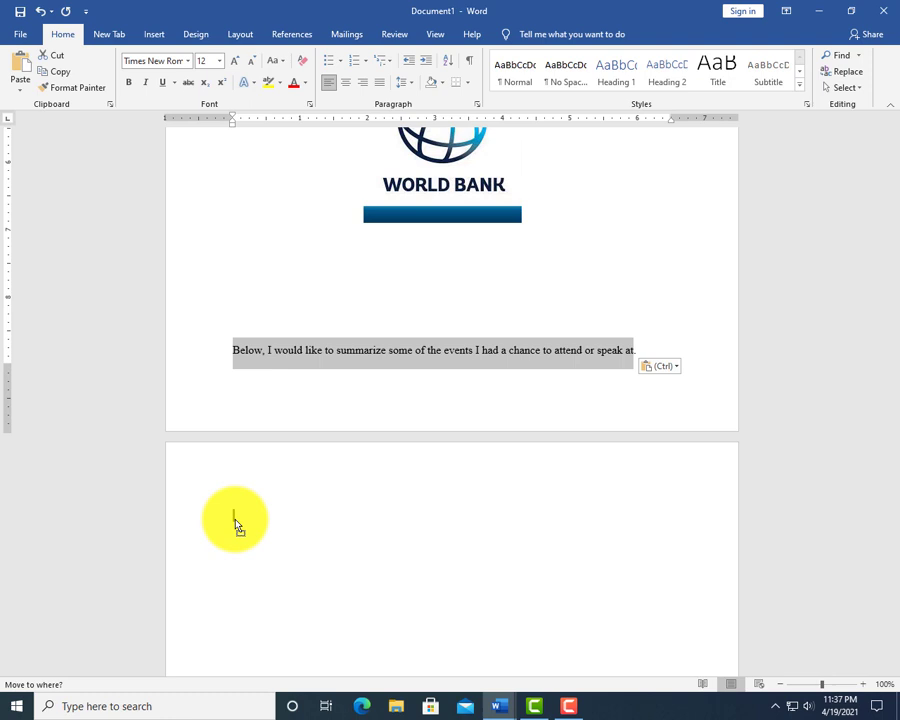
left_click_drag(235, 527, 235, 525)
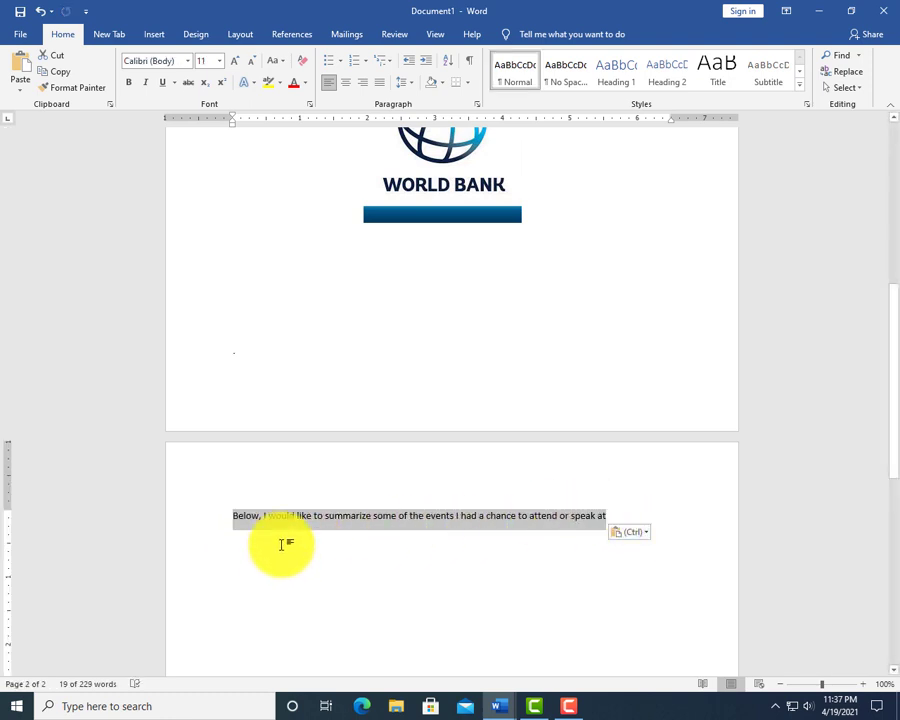
Step: Insert two blank lines above the moved sentence, then remove them
left_click(235, 516)
key("Return")
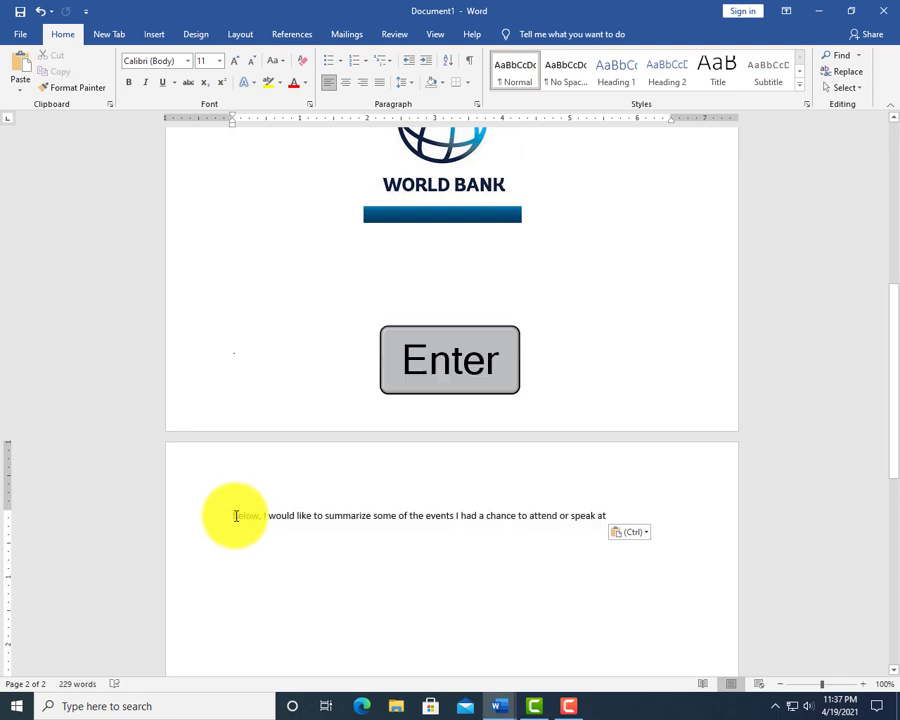
key("Return")
key("Return")
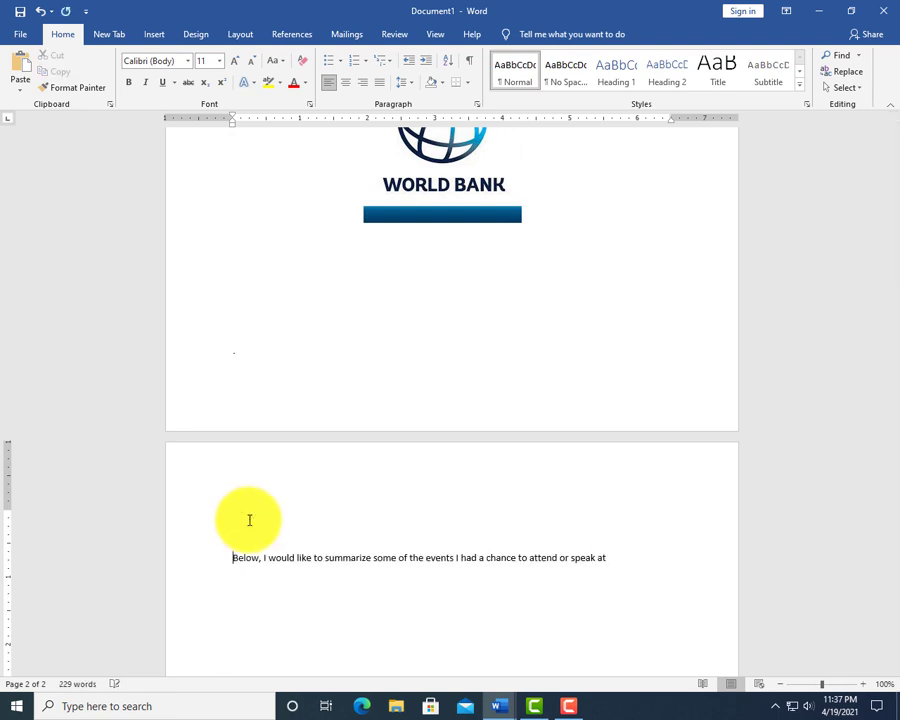
key("BackSpace")
key("BackSpace")
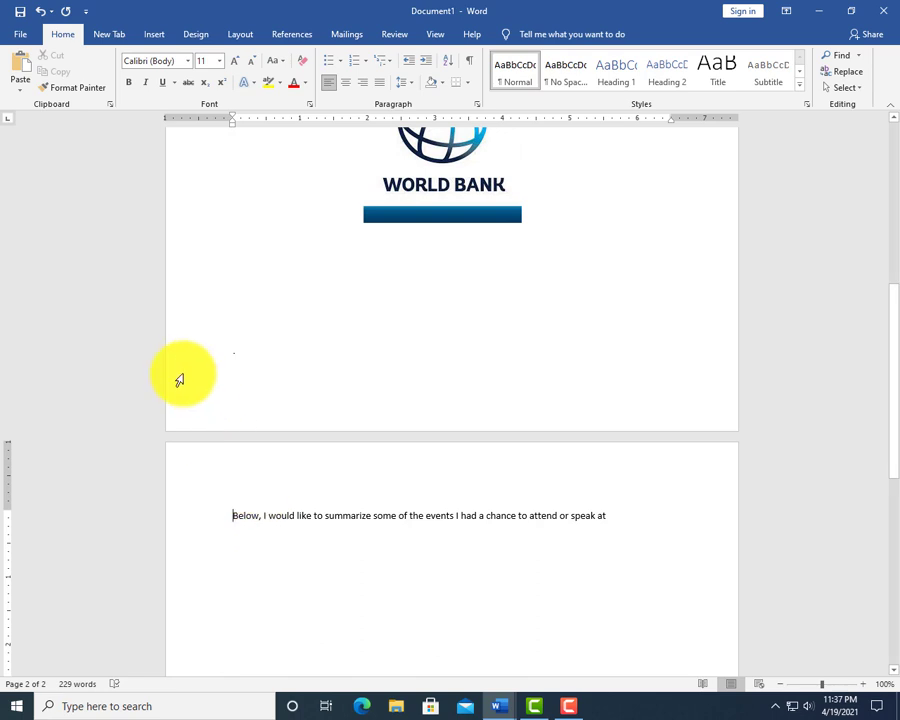
Step: Delete the 'Below…' sentence on page 2, undo the deletion with Ctrl+Z, then redo it with Ctrl+Y
double_click(603, 515)
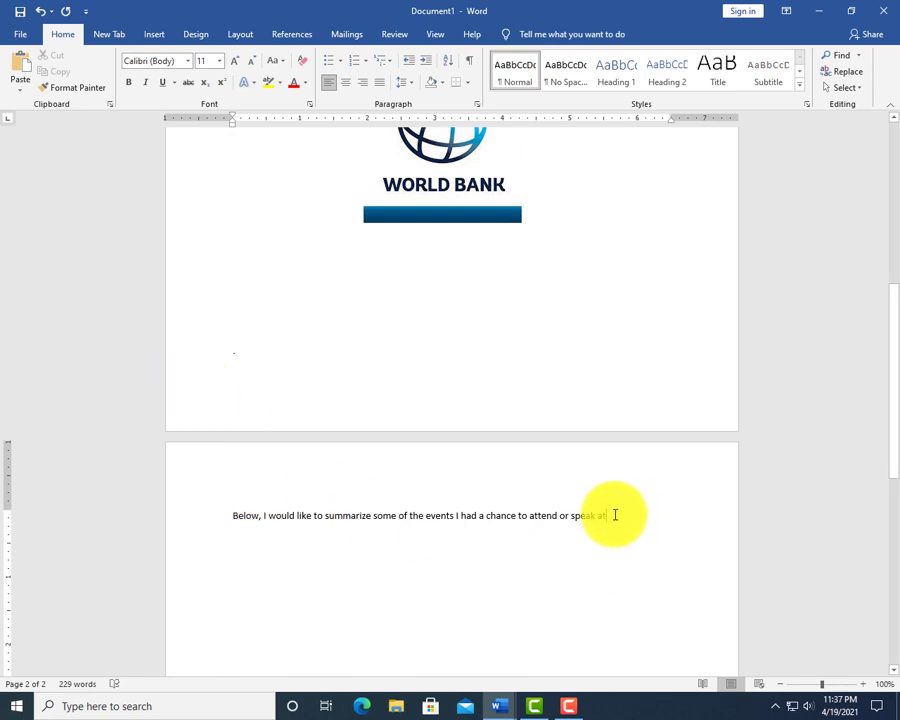
left_click(245, 503, "shift")
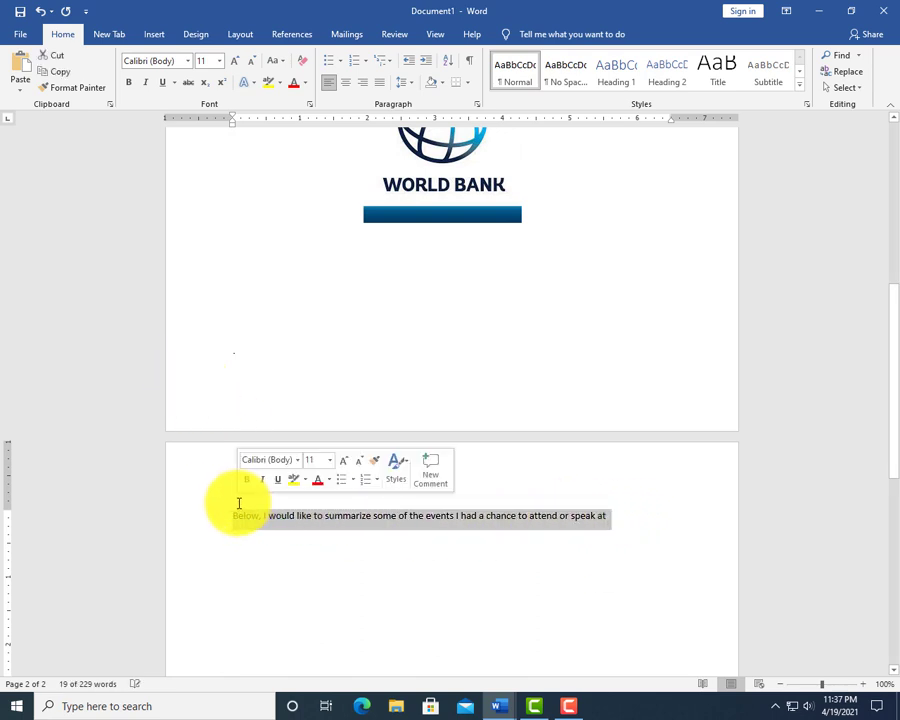
key("BackSpace")
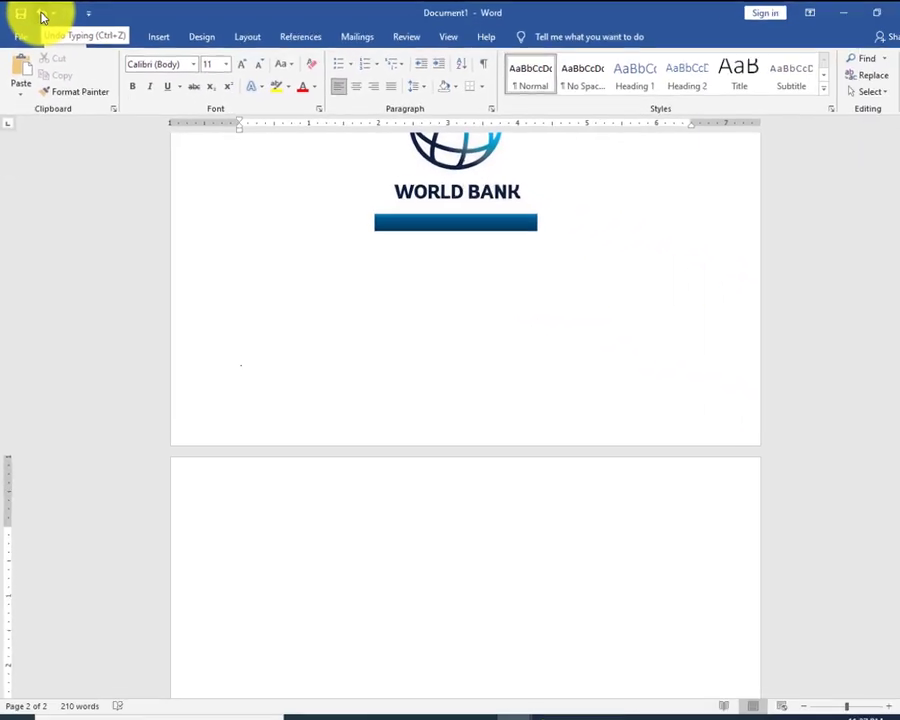
key("ctrl+z")
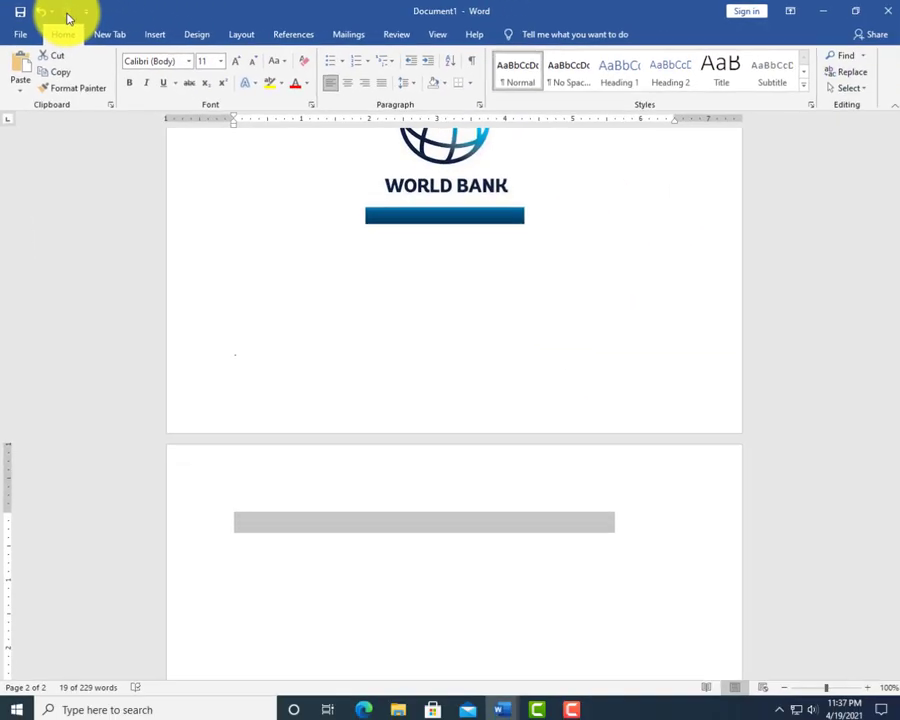
key("Delete")
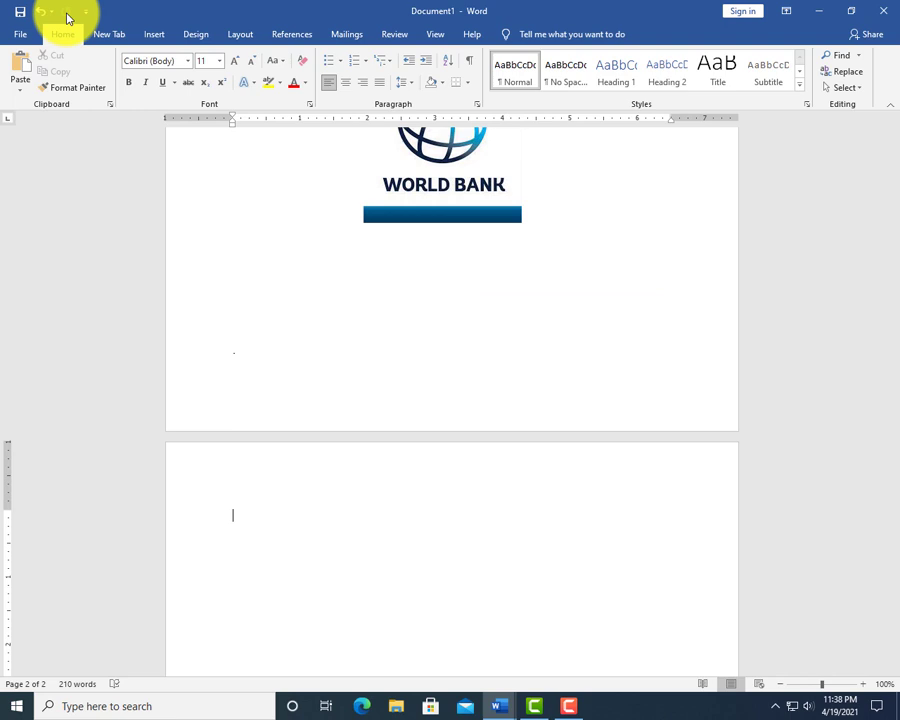
key("ctrl+y")
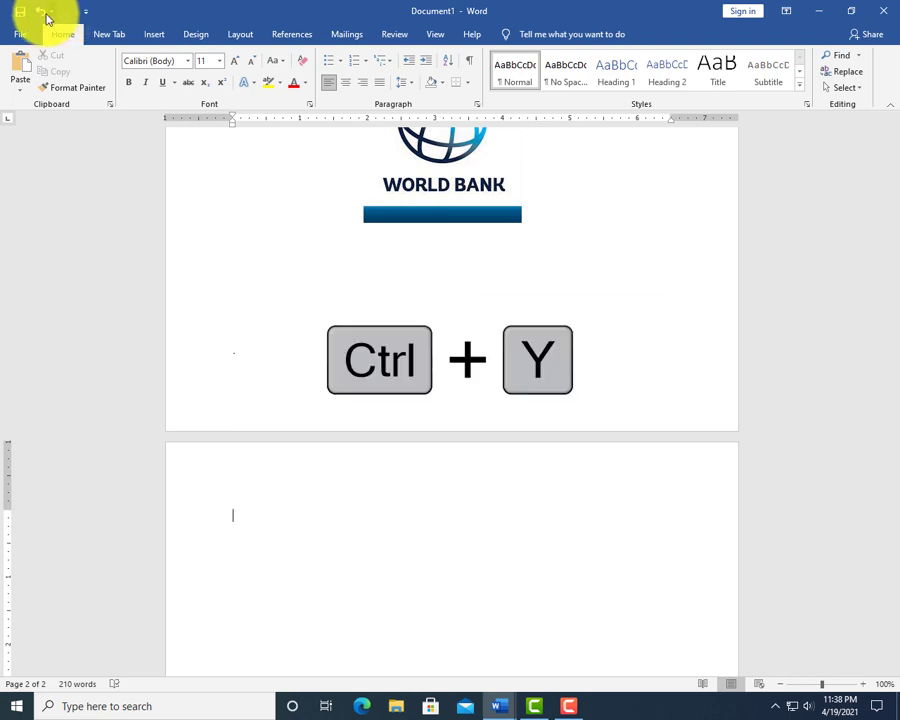
Step: Insert the trademark sign ™ on page 2 from the Symbol list
left_click(155, 35)
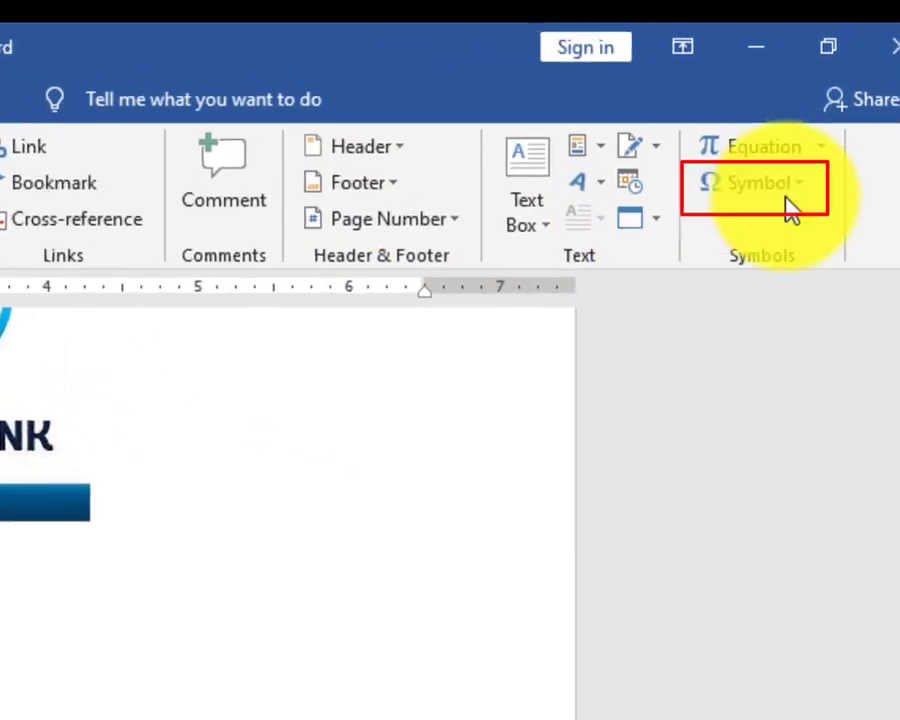
left_click(812, 122)
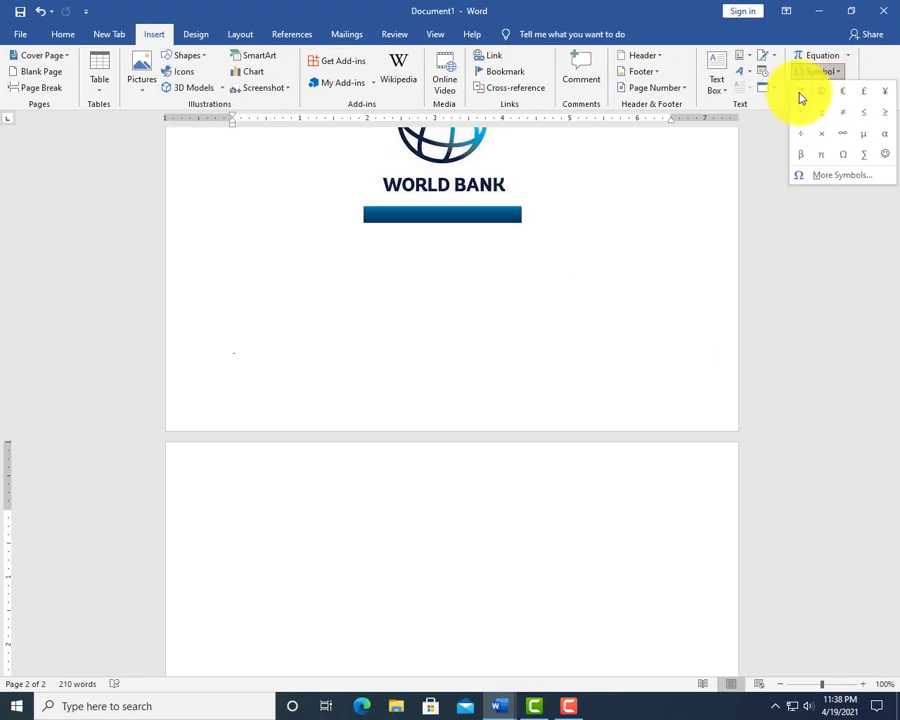
left_click(803, 97)
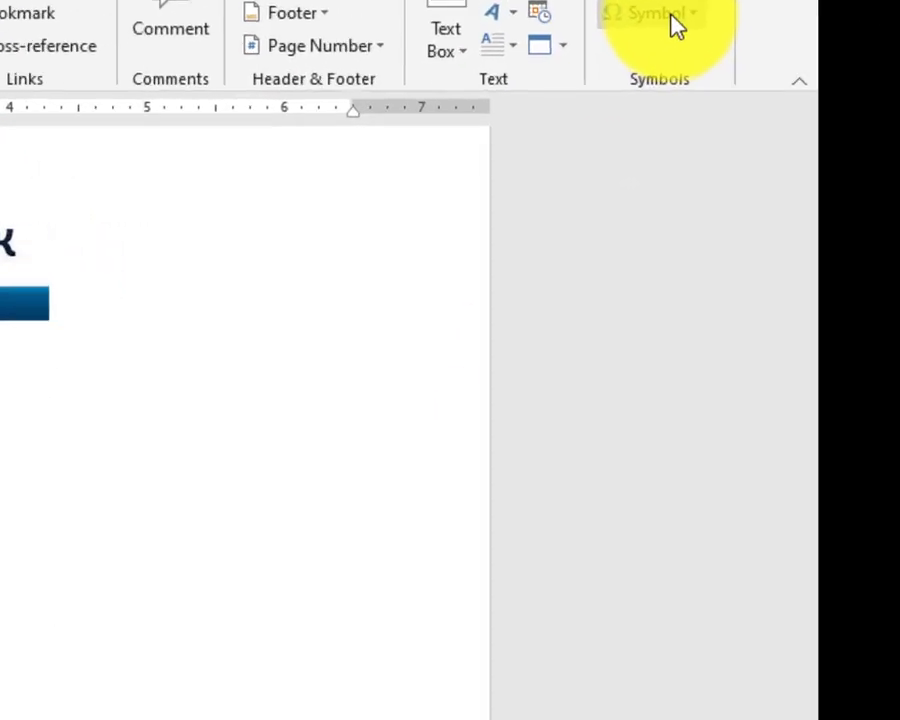
Step: Insert the estimated sign ℮ after ™ through More Symbols
left_click(821, 71)
left_click(605, 240)
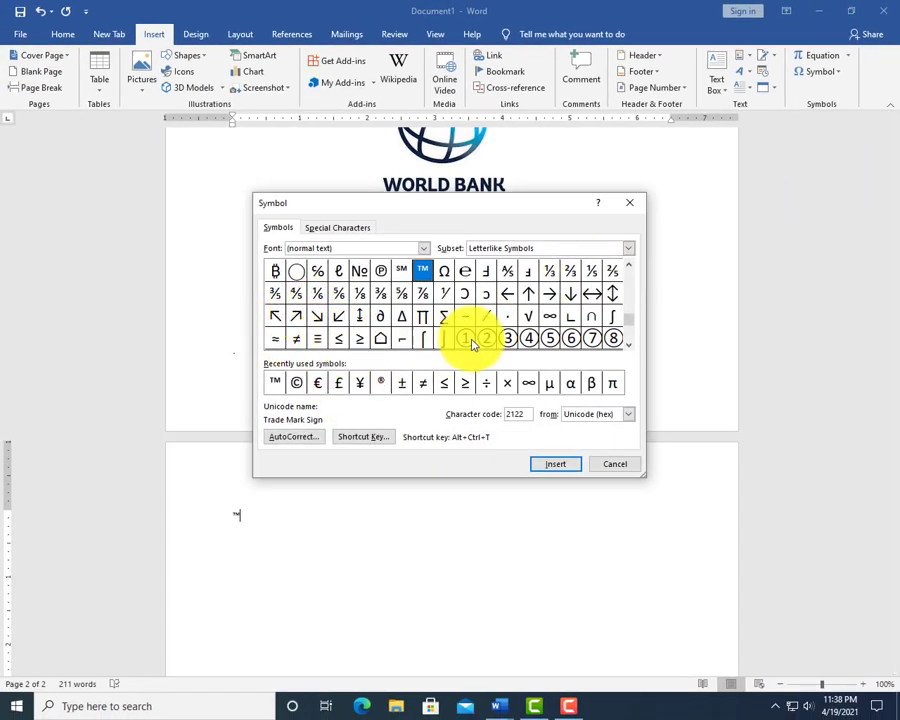
left_click(464, 271)
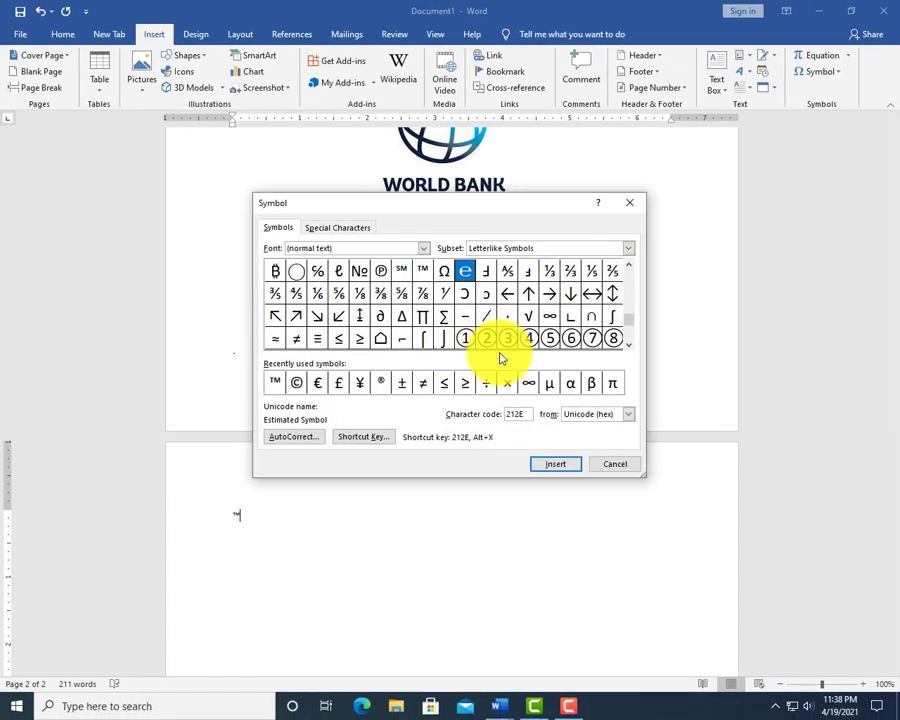
left_click(556, 464)
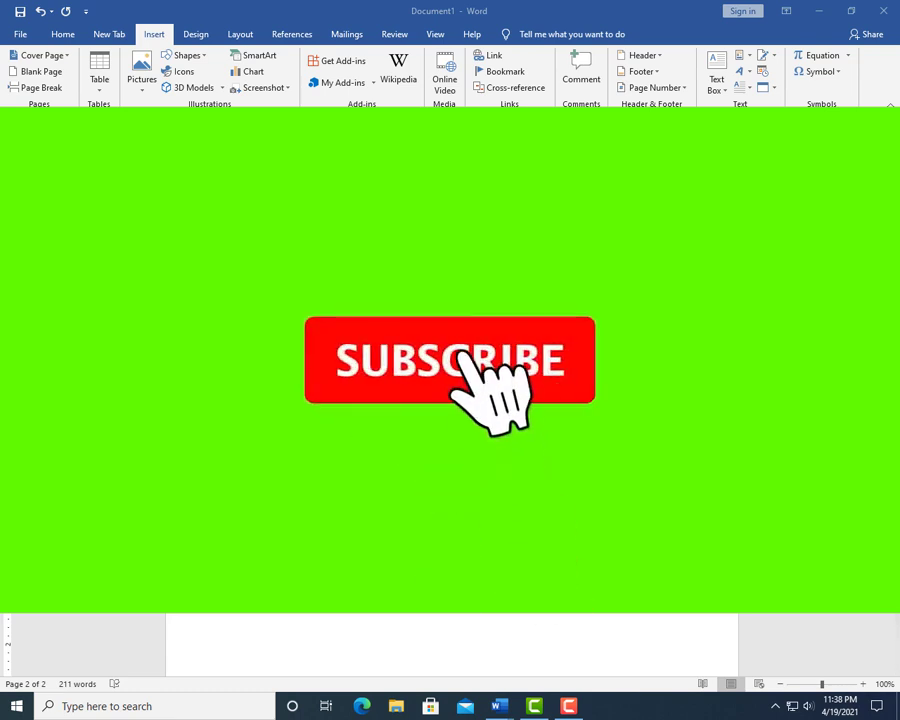